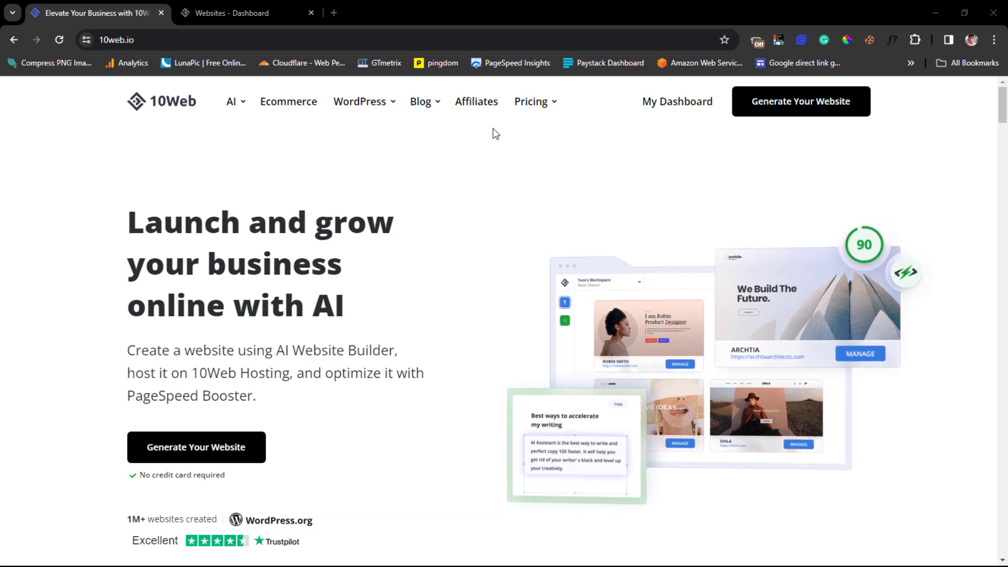
# Step: Open the Pricing > Platform page listing the AI Starter, AI Premium and AI Ultimate Business plans
pyautogui.moveTo(546, 104)
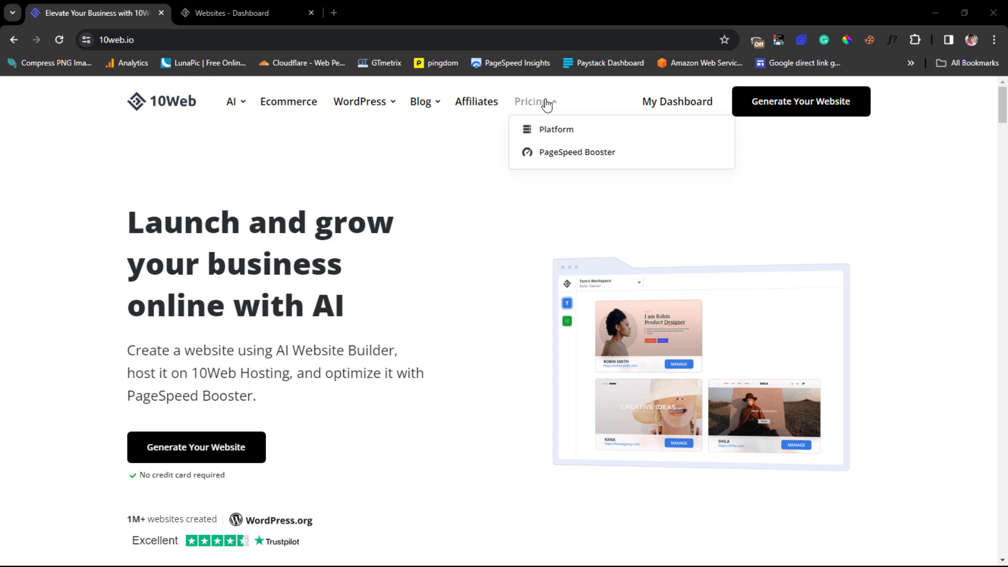
pyautogui.click(557, 135)
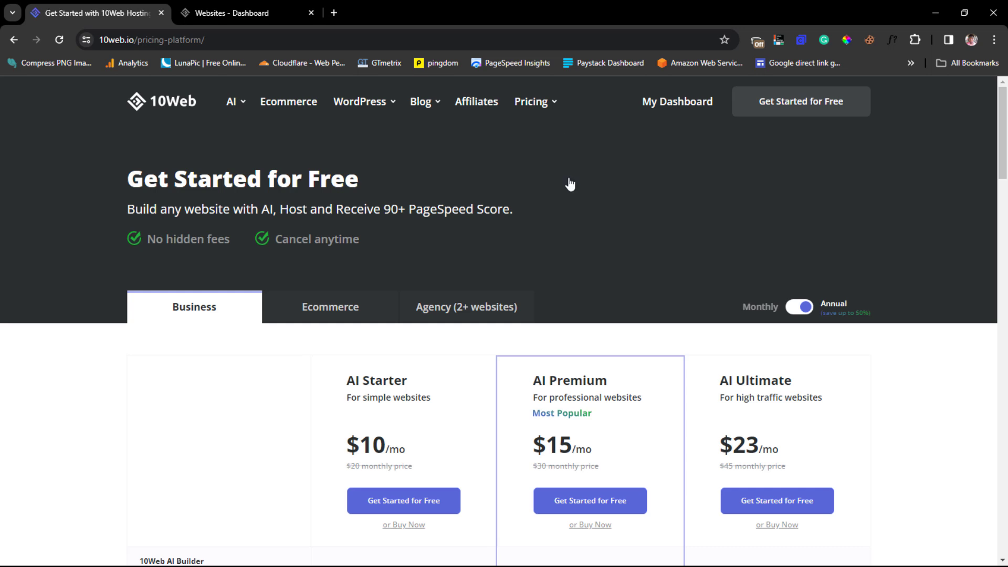
# Step: Show the Agency (2+ websites) plans: Agency Starter $24/mo, Agency Premium $60/mo and Agency Ultimate
pyautogui.scroll(-2, 570, 184)
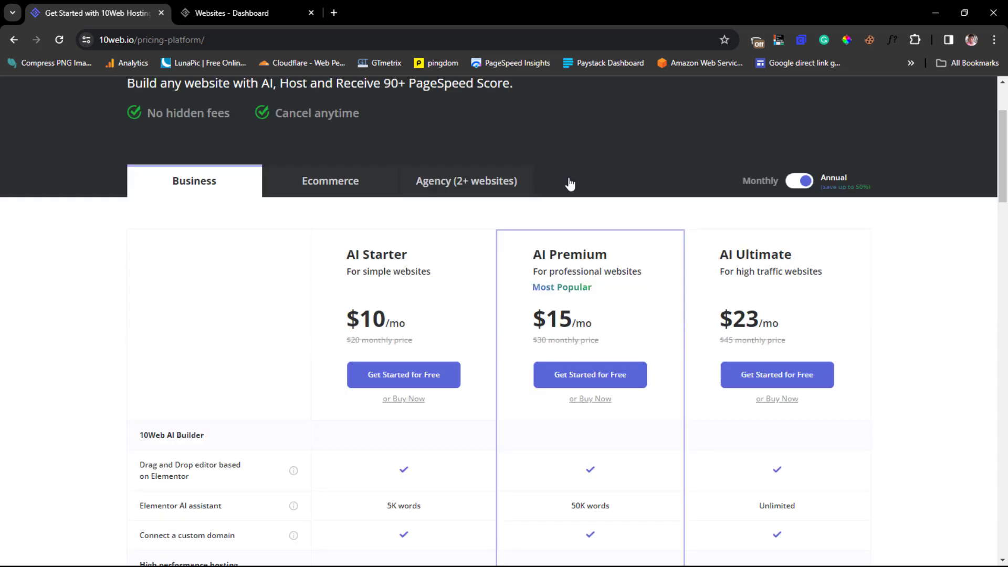
pyautogui.scroll(2, 570, 185)
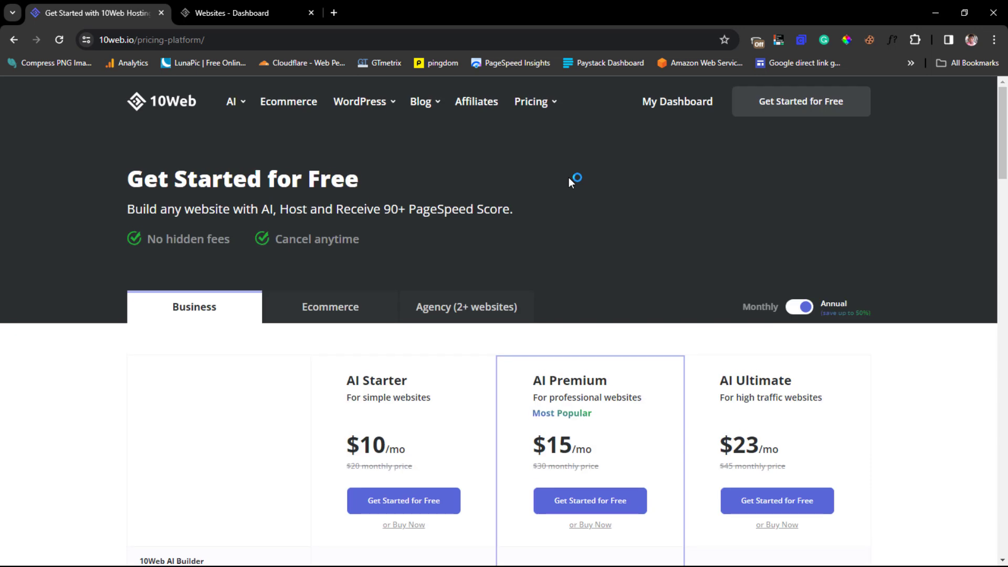
pyautogui.click(429, 312)
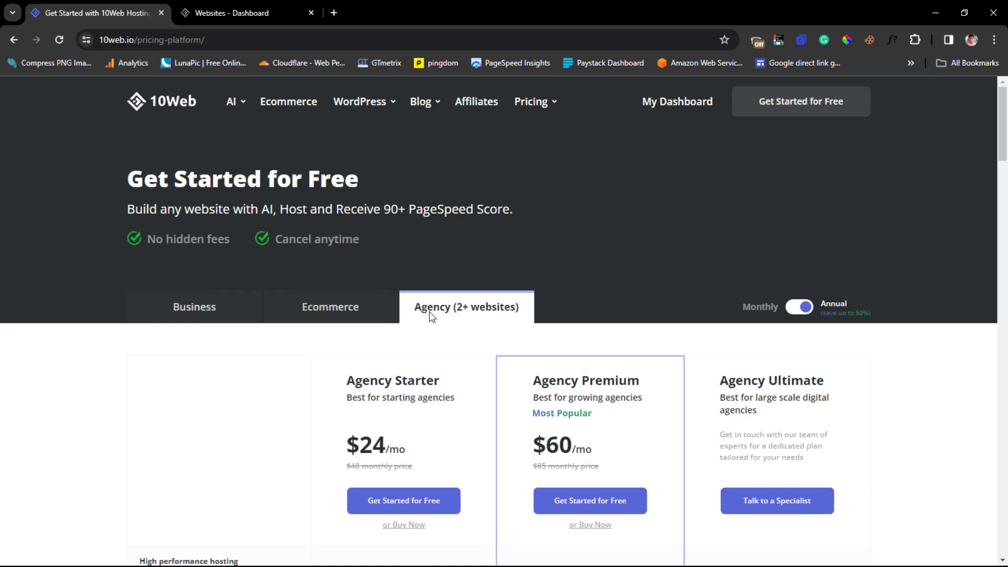
pyautogui.scroll(-3, 466, 330)
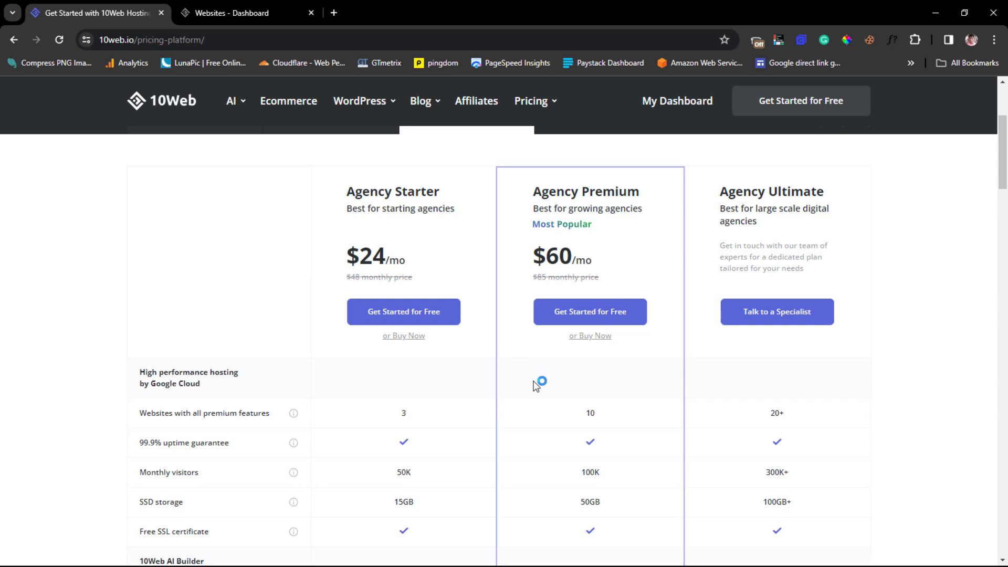
pyautogui.scroll(3, 536, 386)
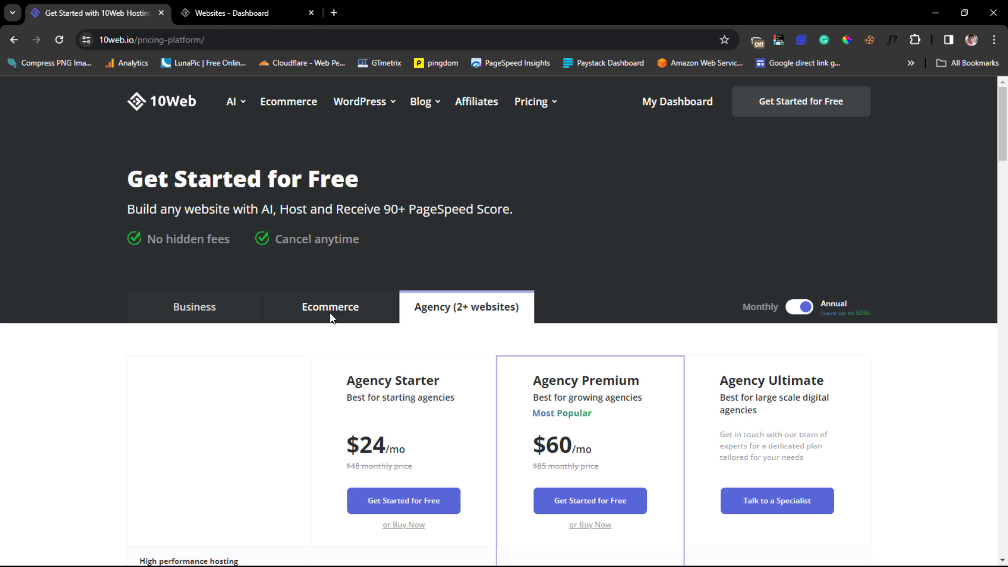
pyautogui.scroll(-2, 330, 313)
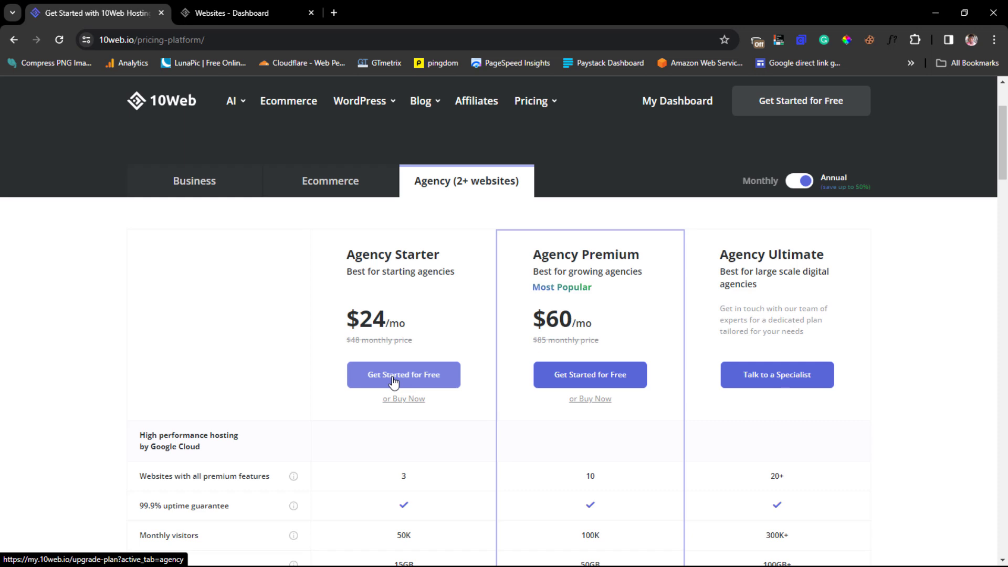
# Step: From the Websites dashboard, open the WordPress Installation form for a new blank site
pyautogui.click(213, 11)
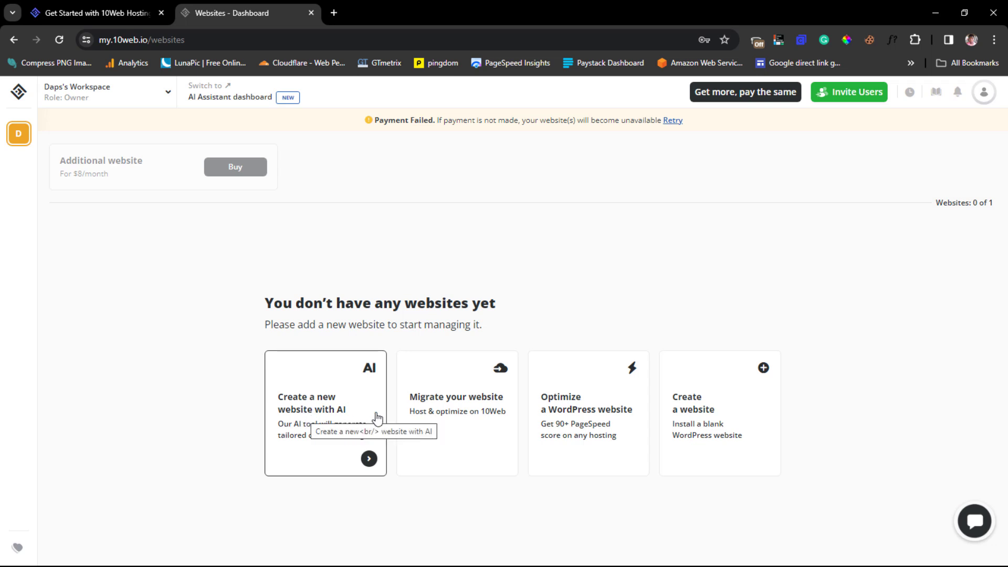
pyautogui.click(443, 416)
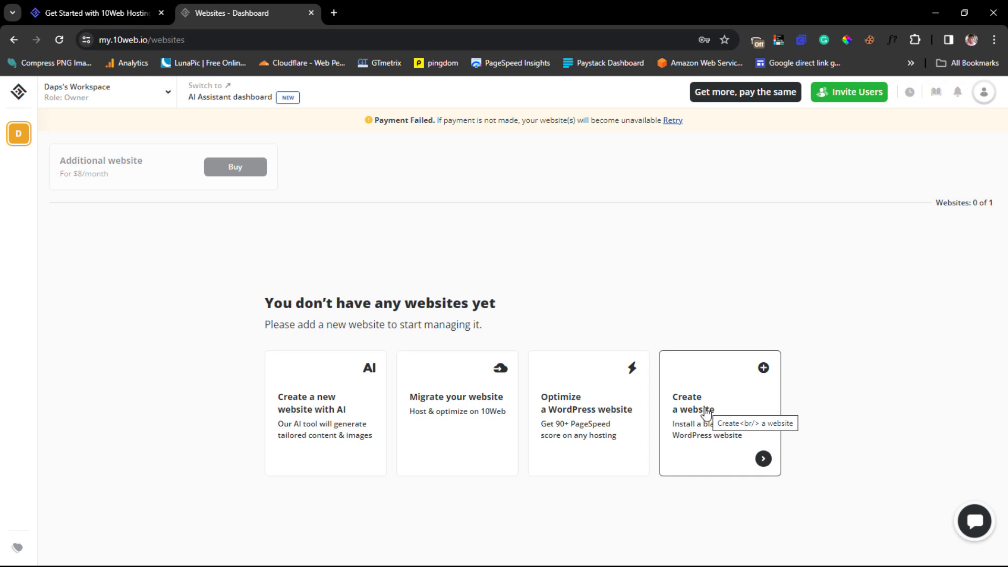
pyautogui.click(302, 391)
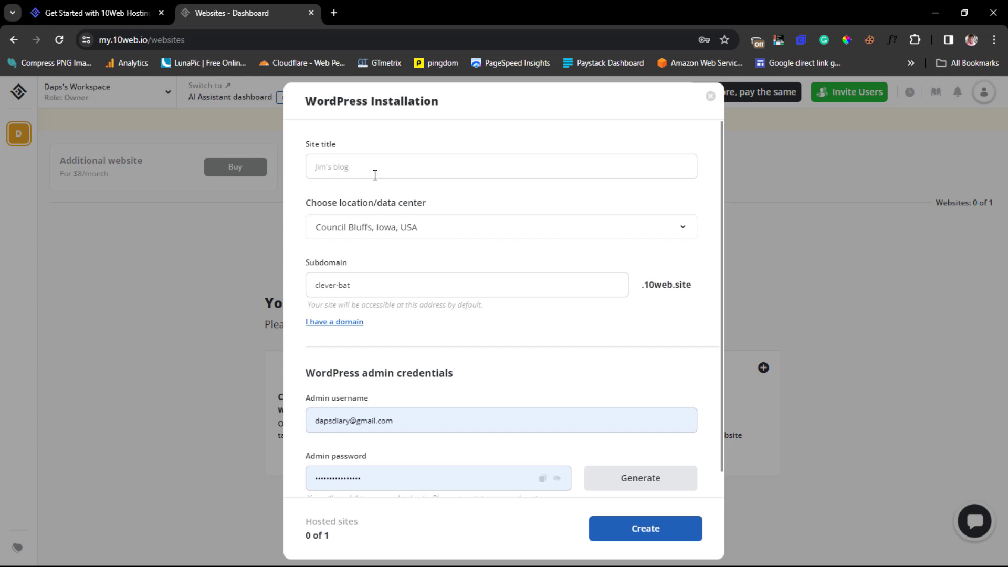
# Step: Title the site 'Daps Tutorial' and change its subdomain to dapstutorial
pyautogui.click(359, 166)
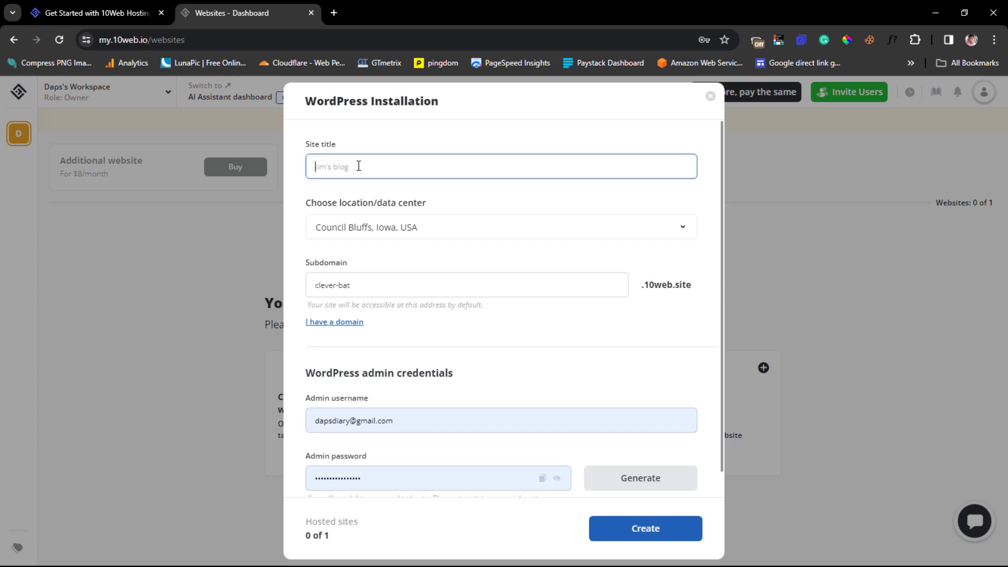
pyautogui.write('Daps Tutorial')
pyautogui.click(339, 323)
pyautogui.click(339, 323)
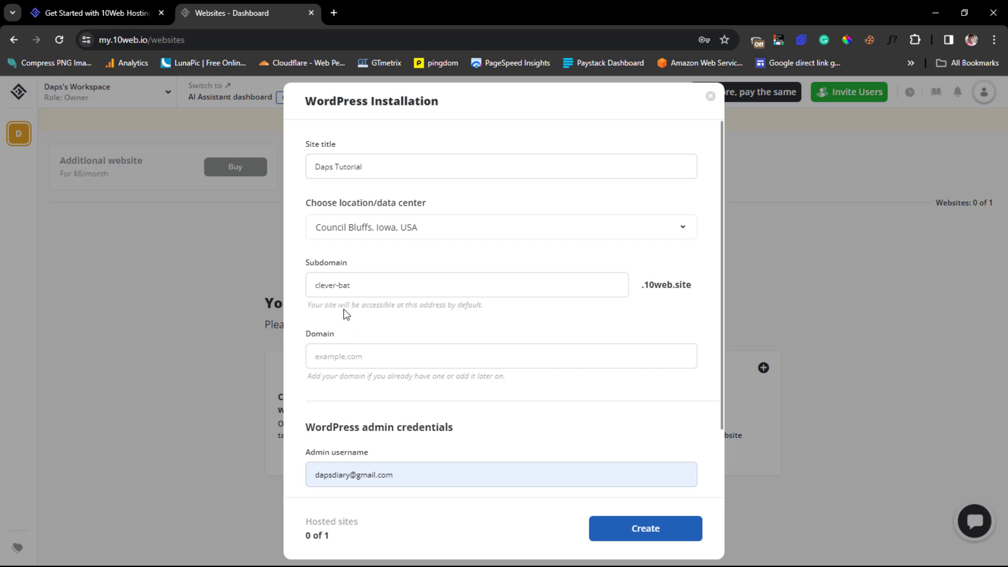
pyautogui.moveTo(360, 286); pyautogui.dragTo(298, 297)
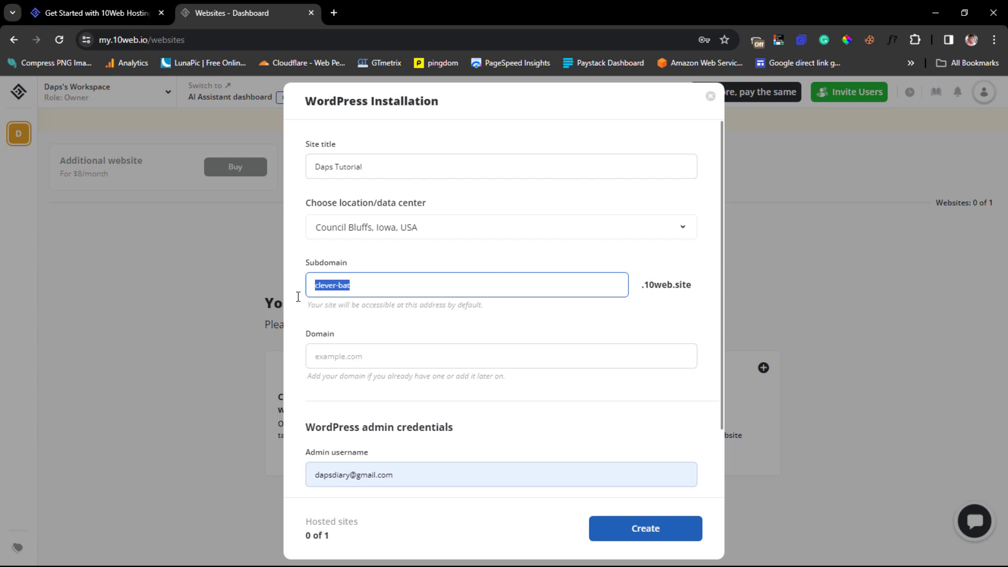
pyautogui.write('dapstutorial')
# Step: Set the WordPress admin username to admin, keeping the generated password
pyautogui.scroll(-2, 491, 360)
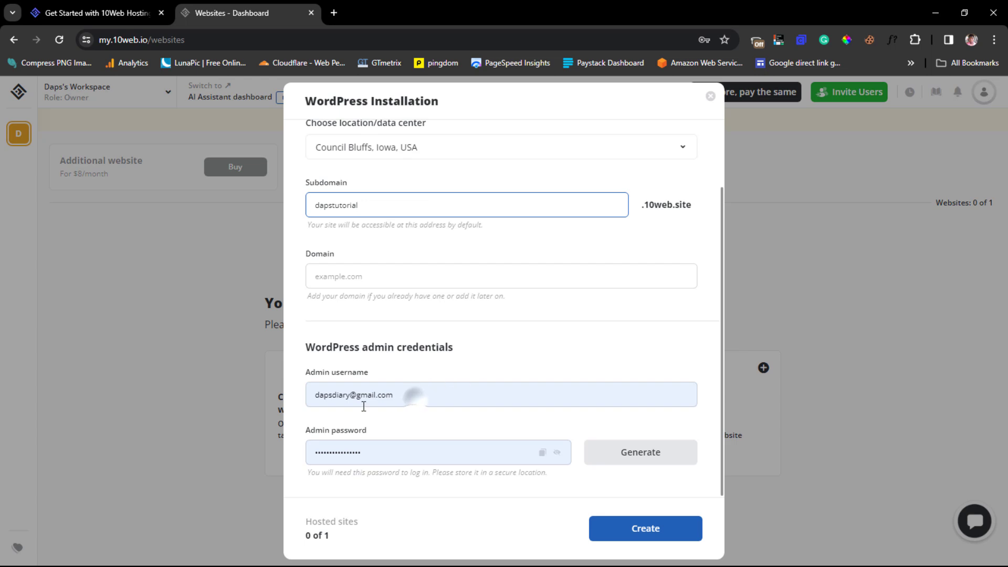
pyautogui.moveTo(412, 395); pyautogui.dragTo(275, 412)
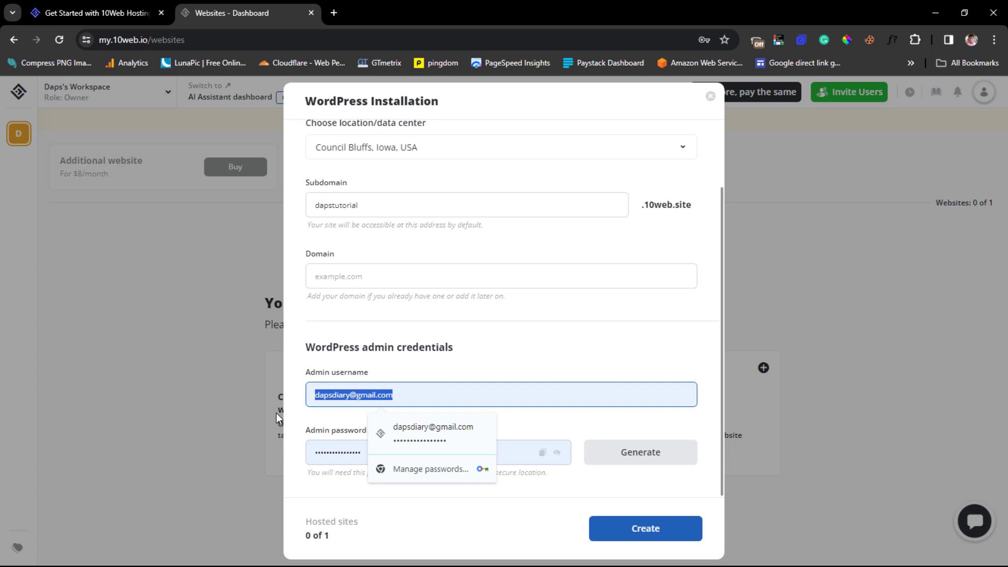
pyautogui.write('admin')
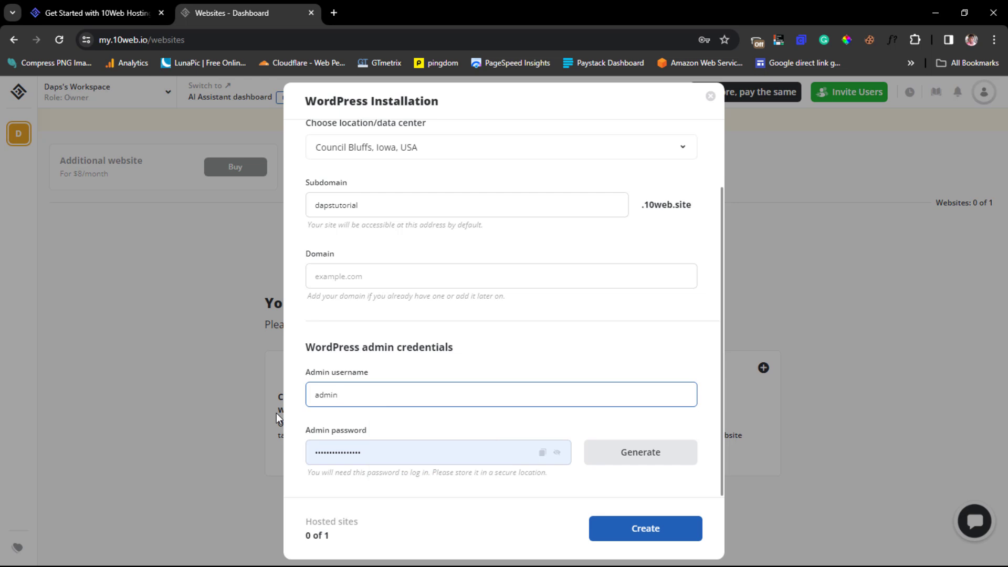
pyautogui.press('Tab')
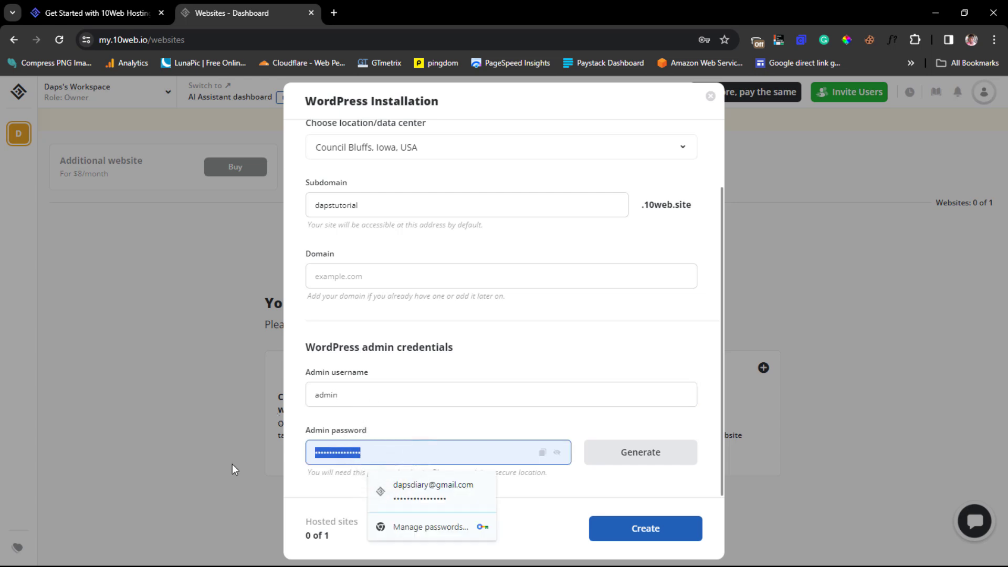
pyautogui.press('Right')
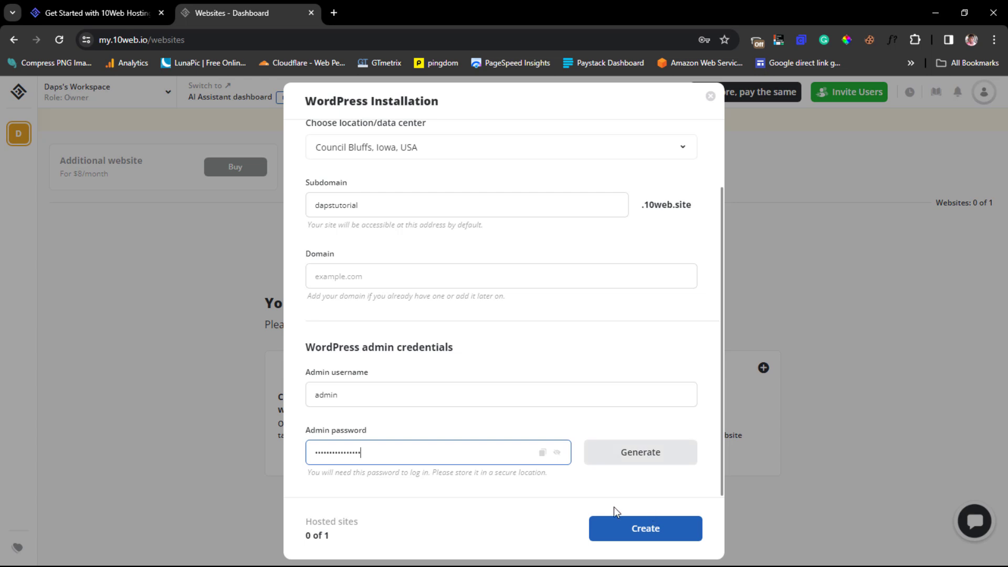
# Step: Create the Daps Tutorial site at dapstutorial.10web.cloud and continue to its AI Builder page
pyautogui.click(646, 524)
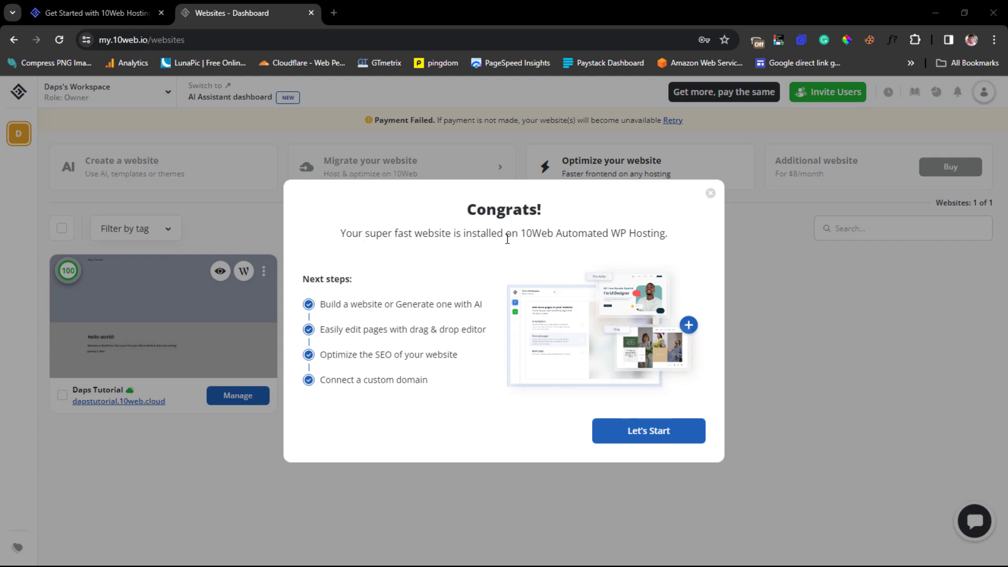
pyautogui.click(659, 436)
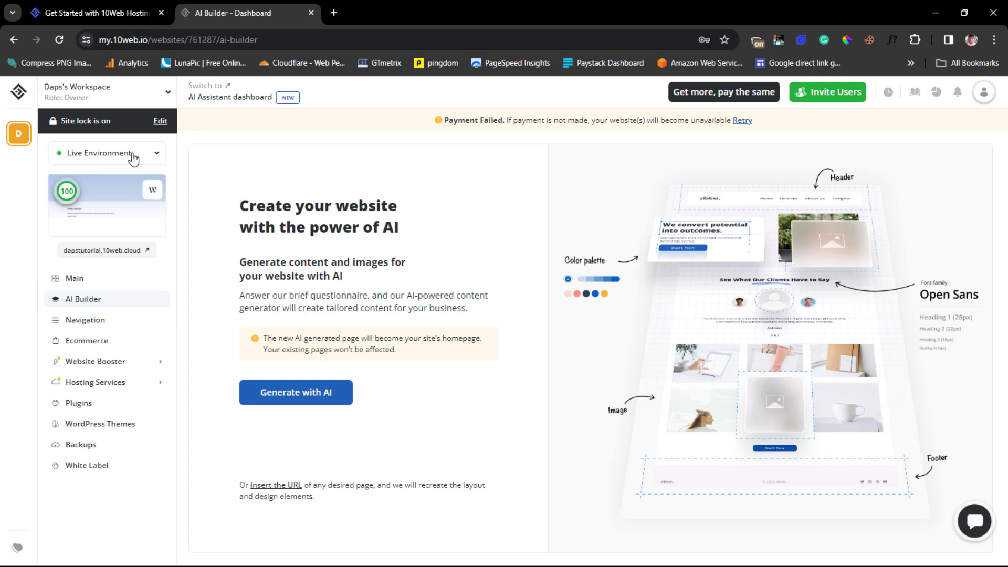
pyautogui.click(155, 157)
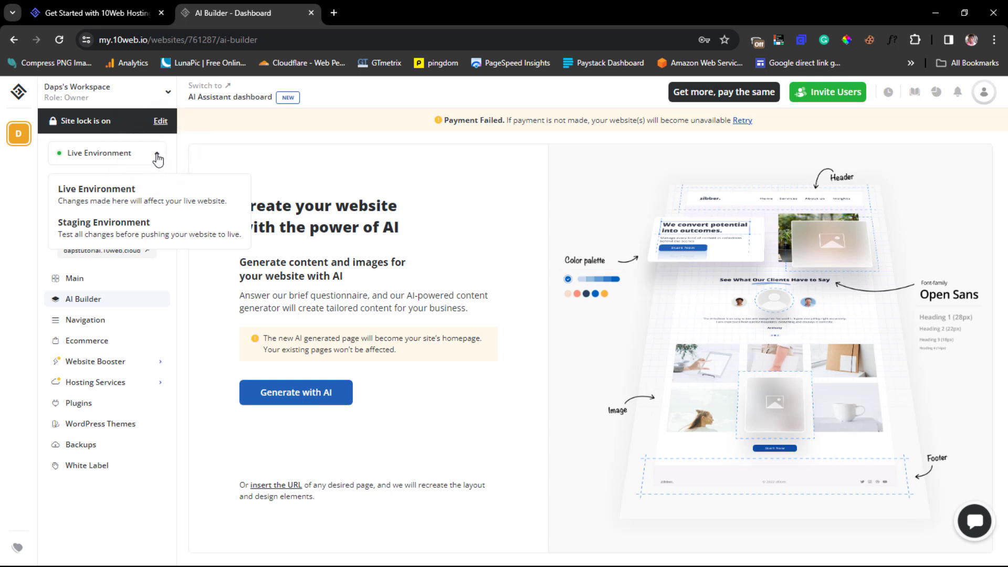
pyautogui.click(157, 155)
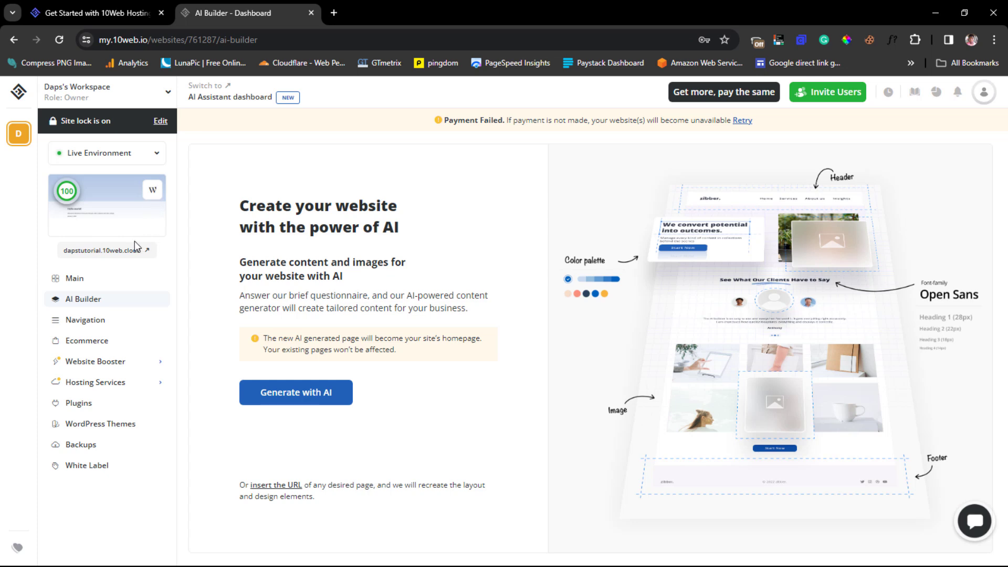
# Step: Start Generate with AI and pick the 'I want to create an informational website' option
pyautogui.moveTo(67, 201)
pyautogui.click(286, 393)
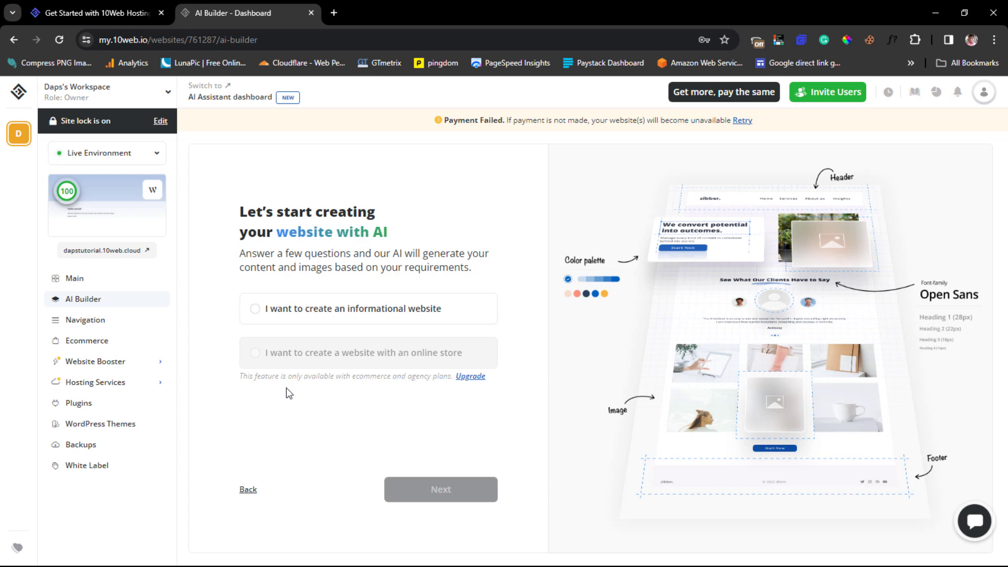
pyautogui.click(256, 310)
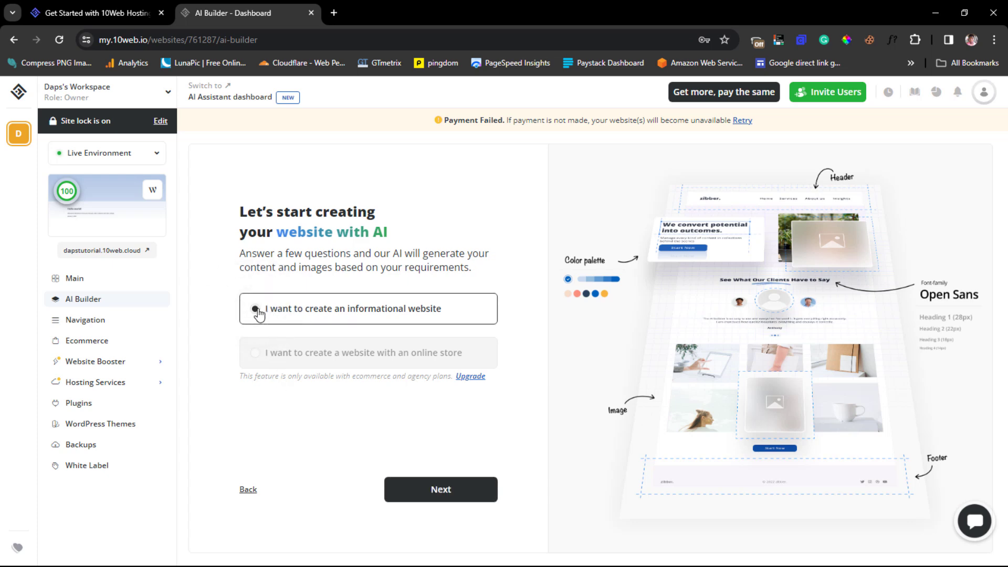
# Step: Choose Law firm from the Business type list at step 1/5
pyautogui.click(454, 493)
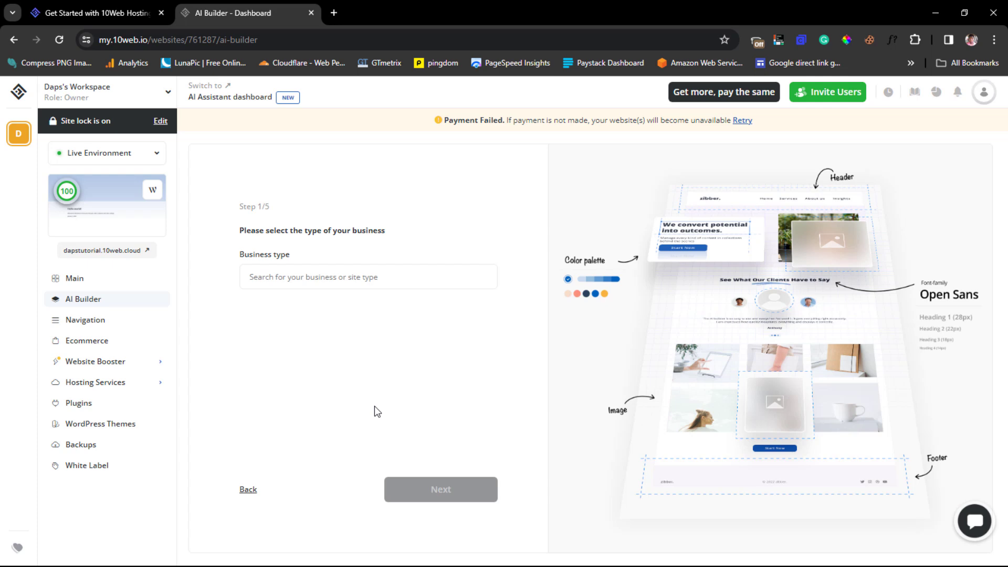
pyautogui.click(265, 280)
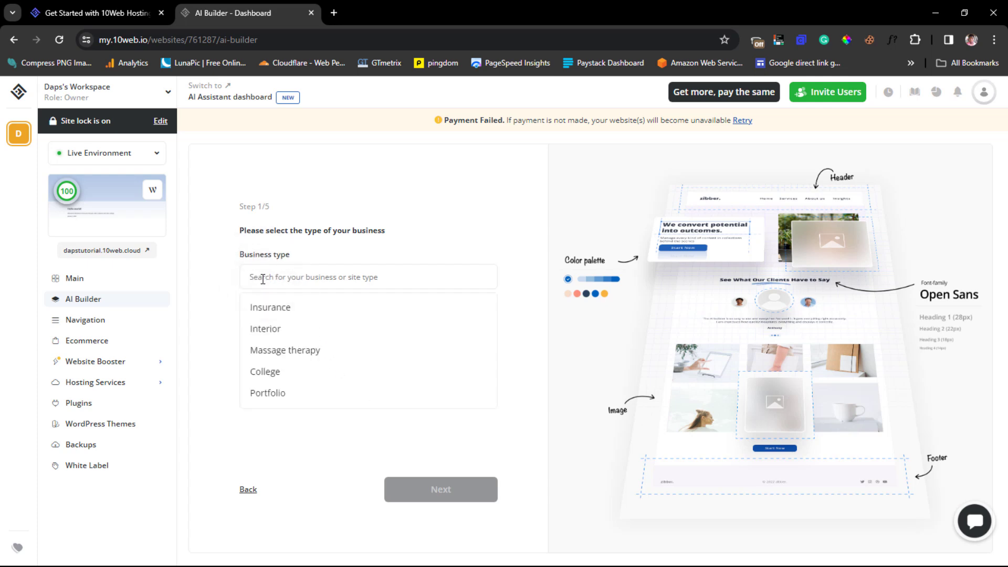
pyautogui.scroll(-6, 304, 329)
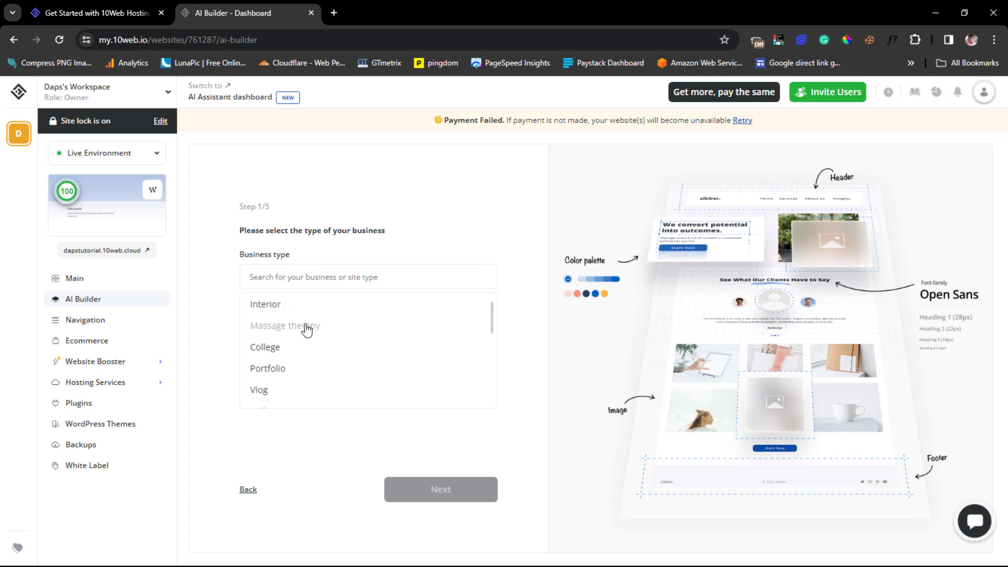
pyautogui.scroll(-3, 307, 329)
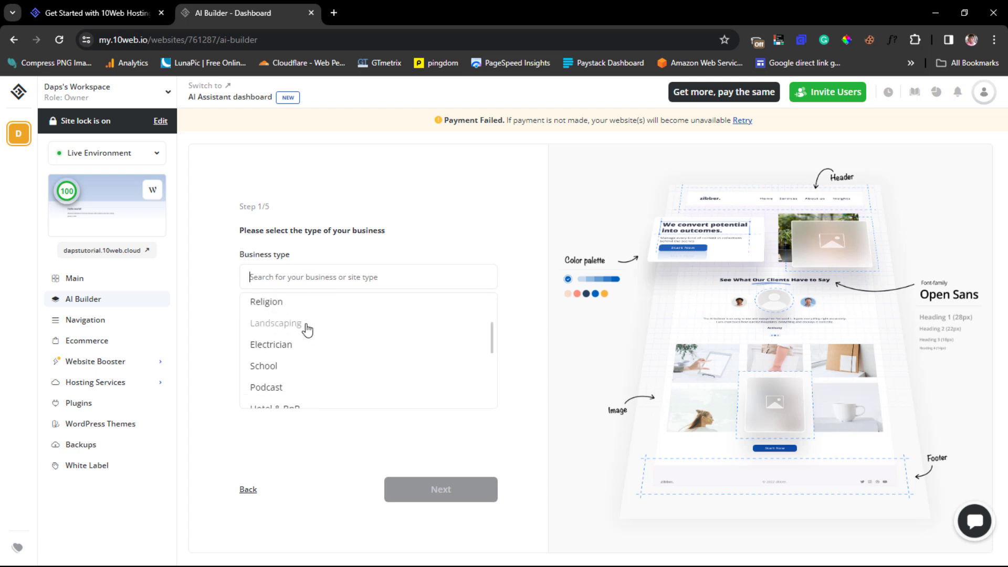
pyautogui.scroll(-2, 308, 329)
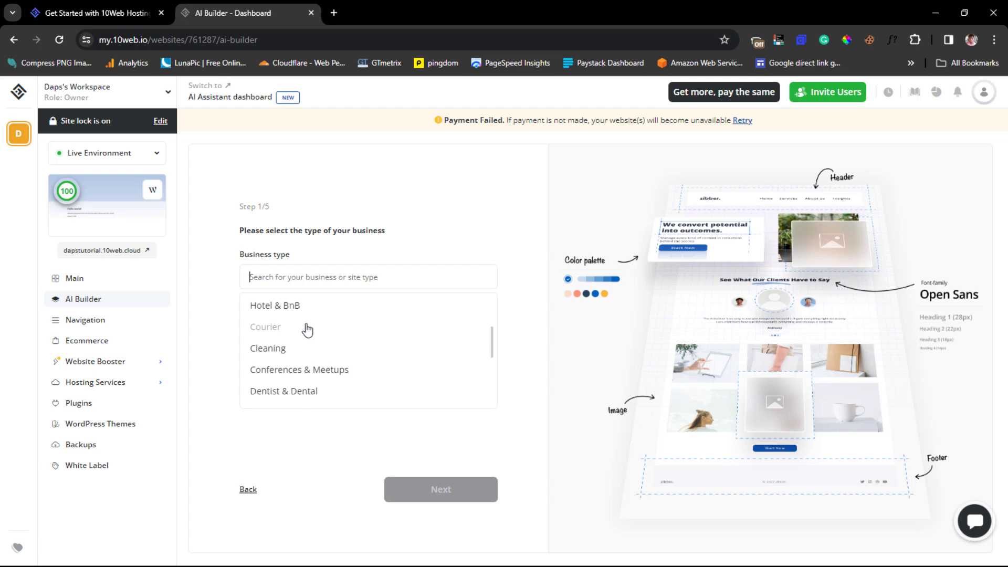
pyautogui.scroll(-4, 307, 329)
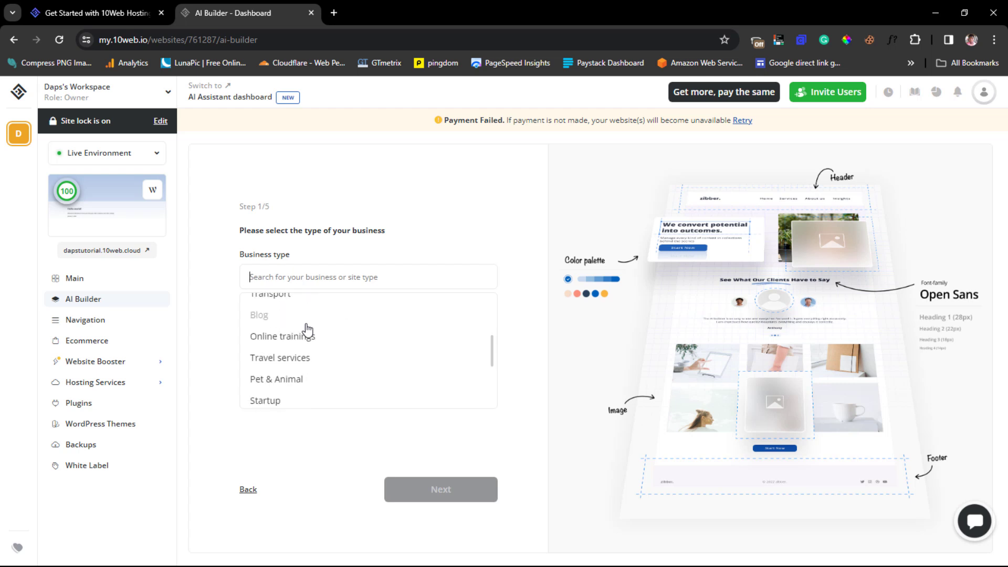
pyautogui.scroll(-3, 308, 330)
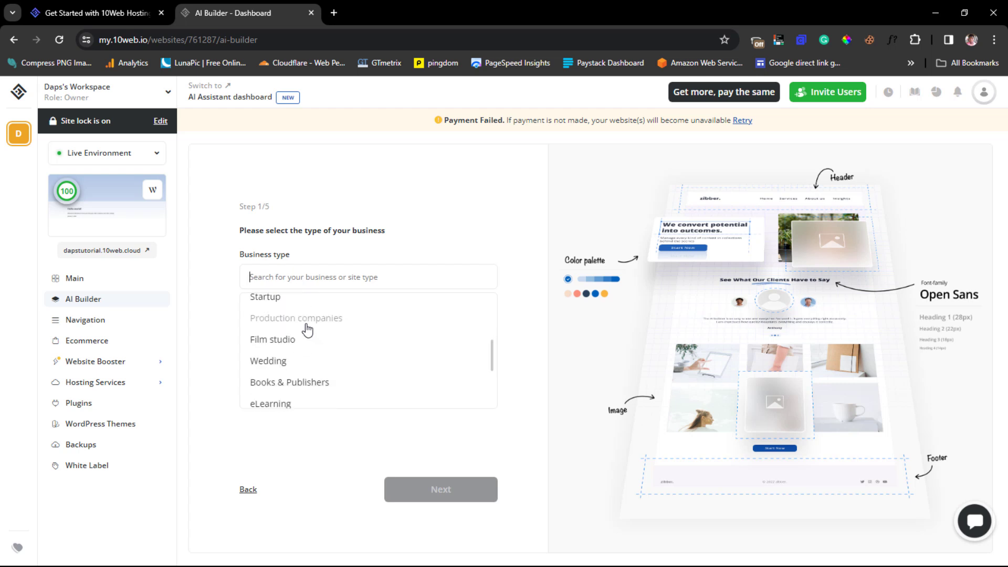
pyautogui.scroll(-10, 308, 329)
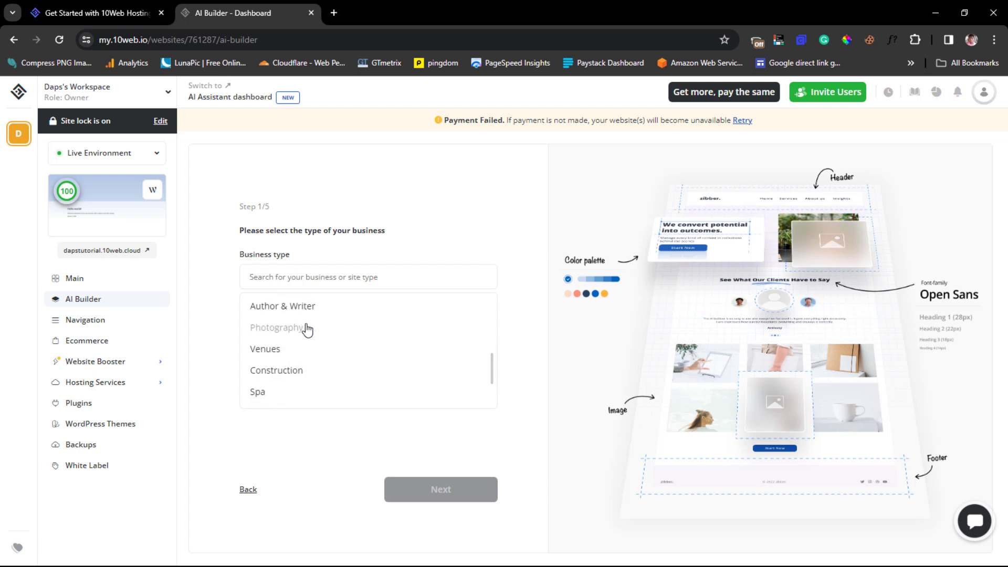
pyautogui.scroll(-10, 307, 330)
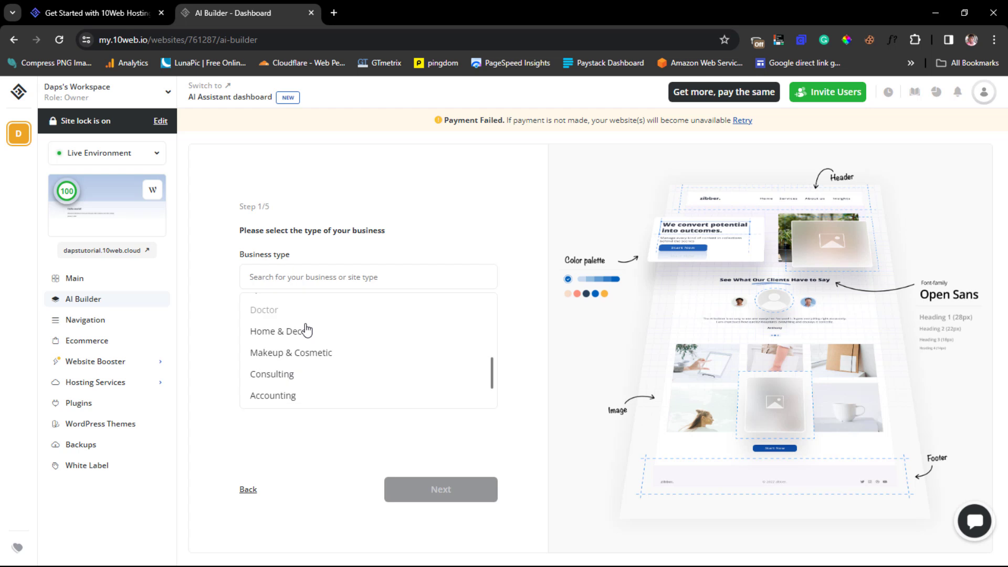
pyautogui.scroll(-1, 308, 329)
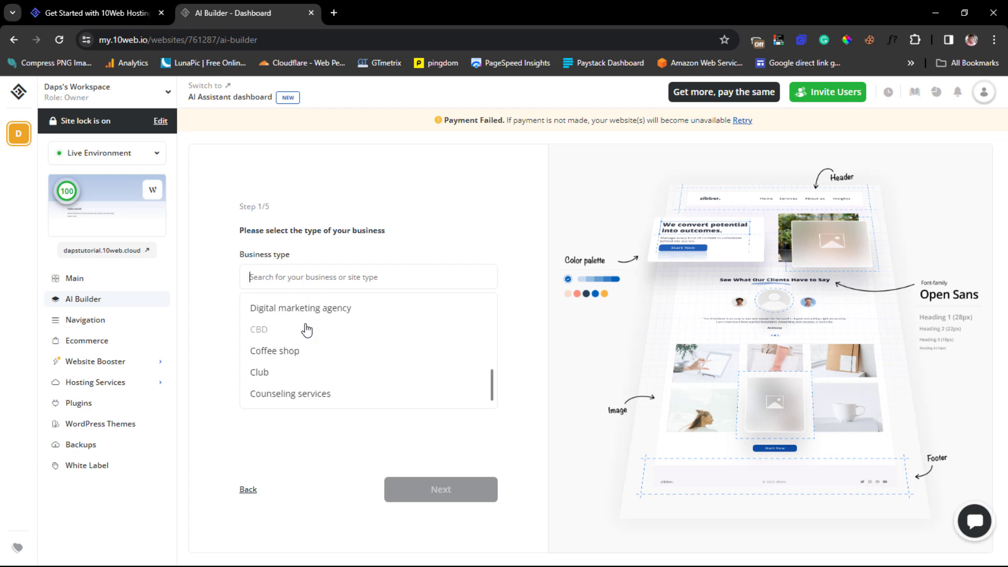
pyautogui.scroll(5, 308, 329)
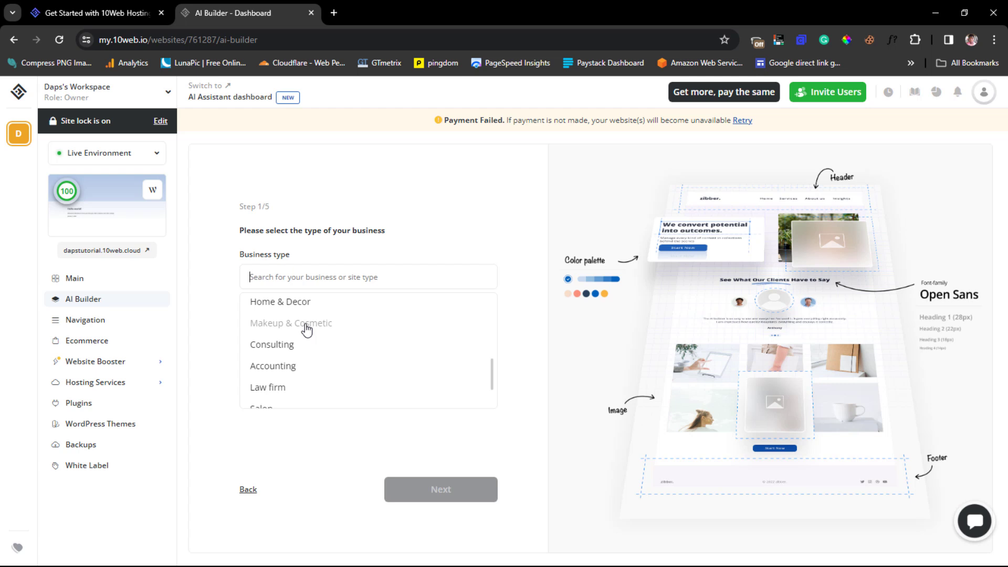
pyautogui.click(268, 389)
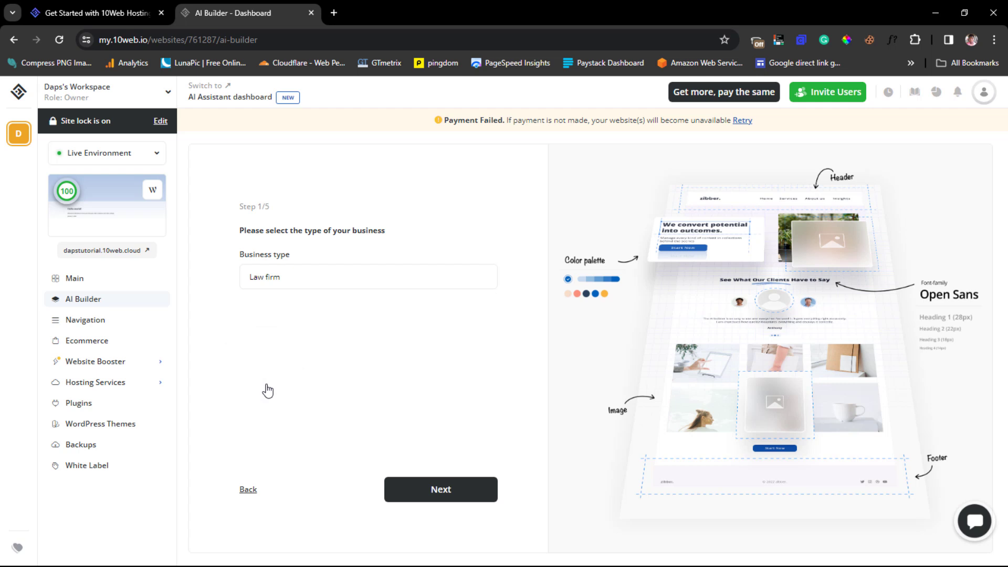
# Step: Enter company name 'Daps Solicitors' and paste the London law firm description
pyautogui.click(451, 492)
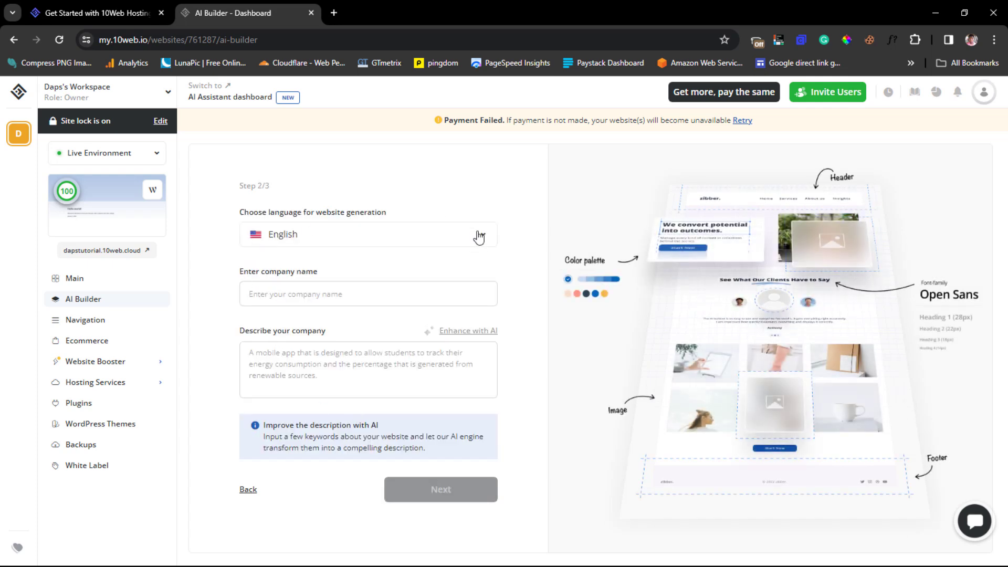
pyautogui.click(278, 297)
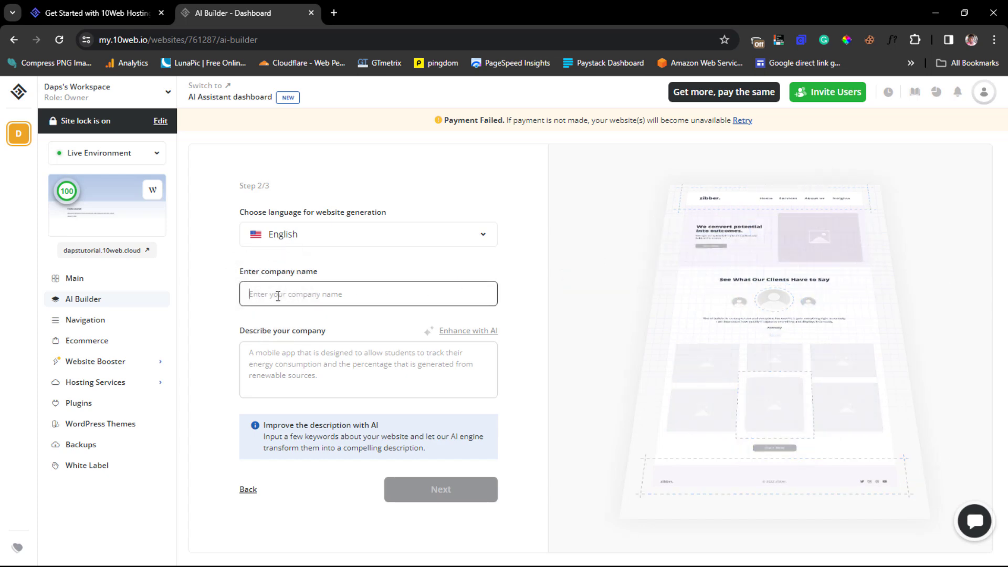
pyautogui.write('Daps Solic')
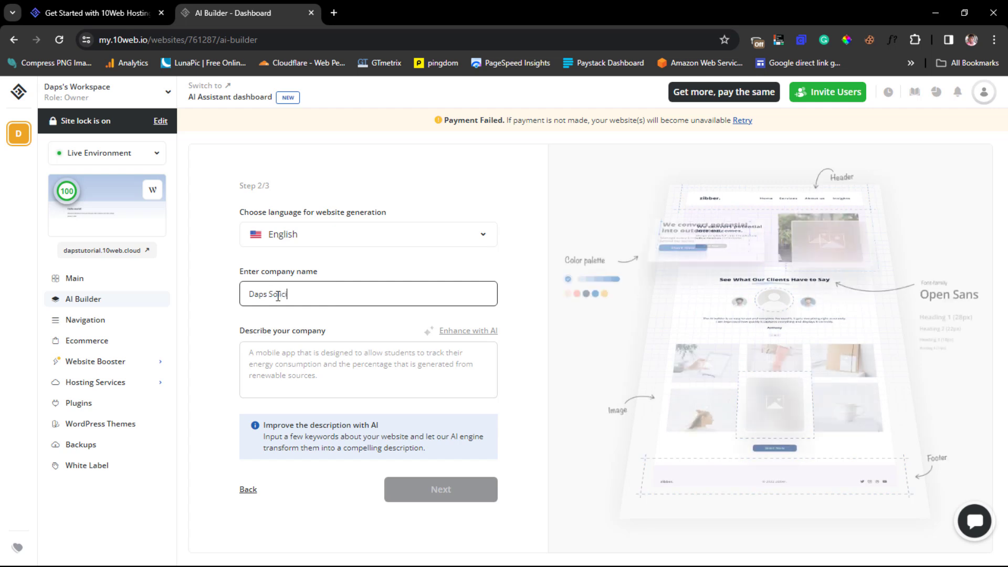
pyautogui.write('itors')
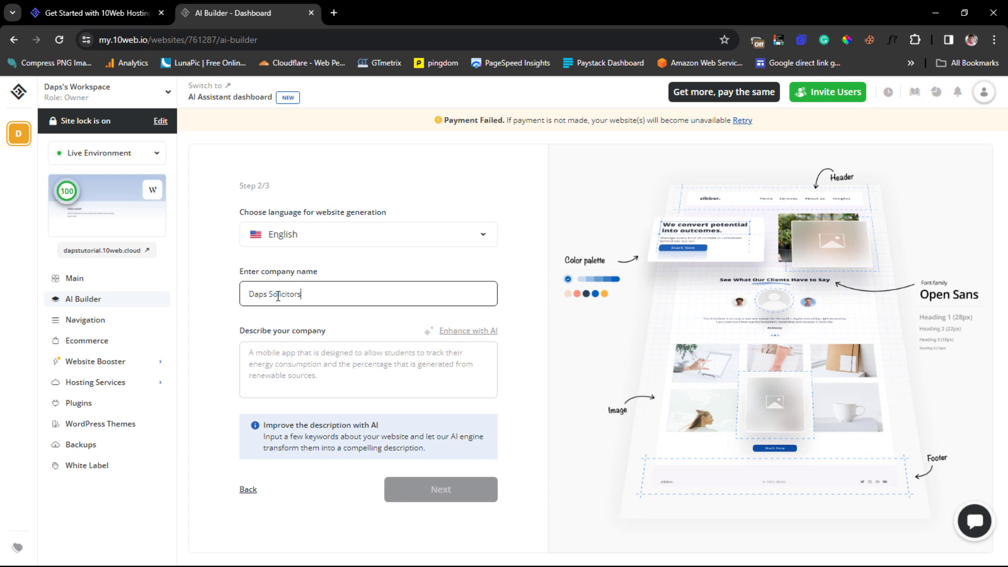
pyautogui.click(302, 356)
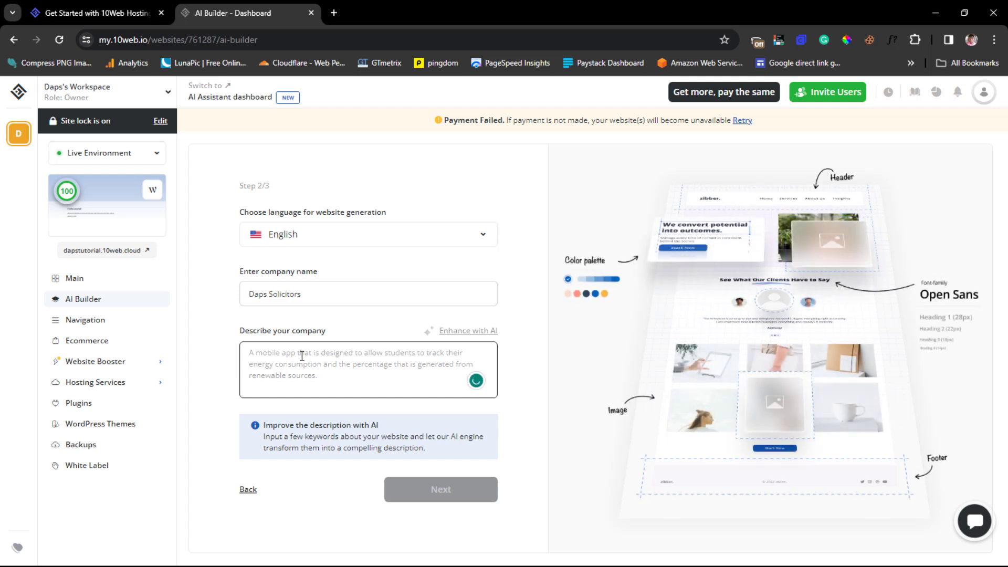
pyautogui.write('We are a legal service provider based in London, our expertise area covers: litigation, technology law, intellectual propert law and media and entertainent law. We are opened Mondays to fridays between 8-5pm.')
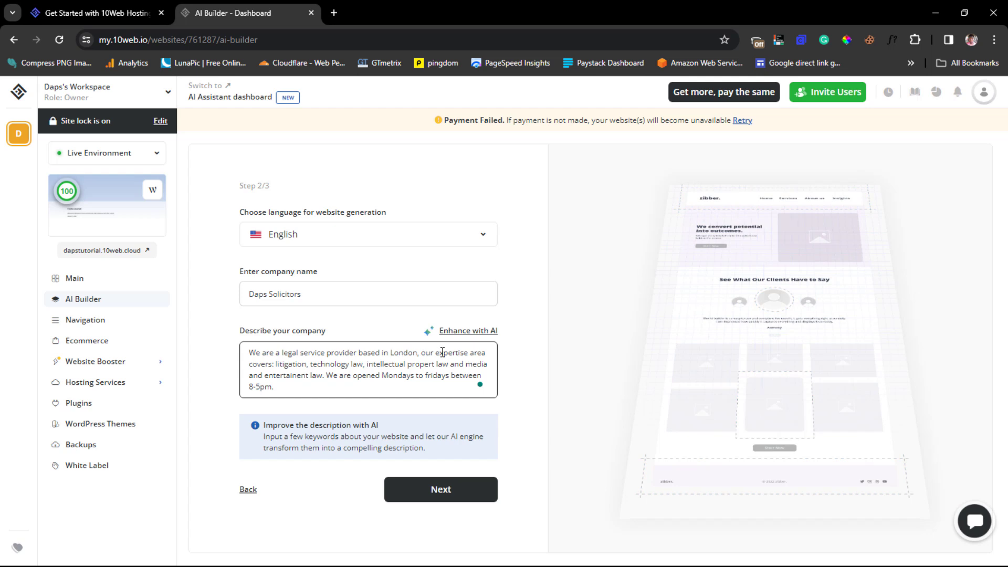
# Step: Enhance the Daps Solicitors description with AI, reaching services Legal Consultation, Business Law and Litigation Support
pyautogui.click(462, 336)
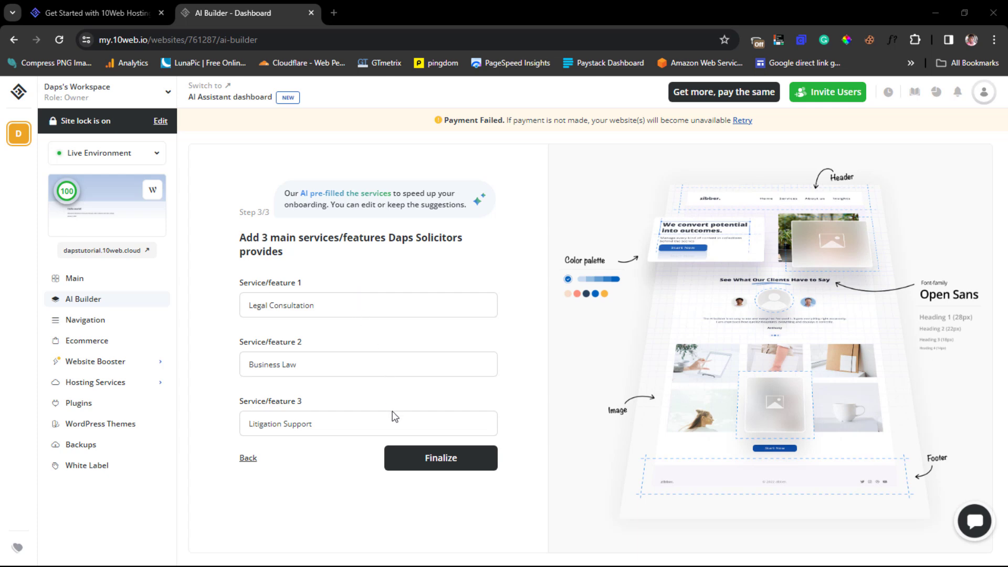
# Step: Generate the site's Home, Clients, Contact, Projects, Services and About pages and open its preview
pyautogui.click(433, 462)
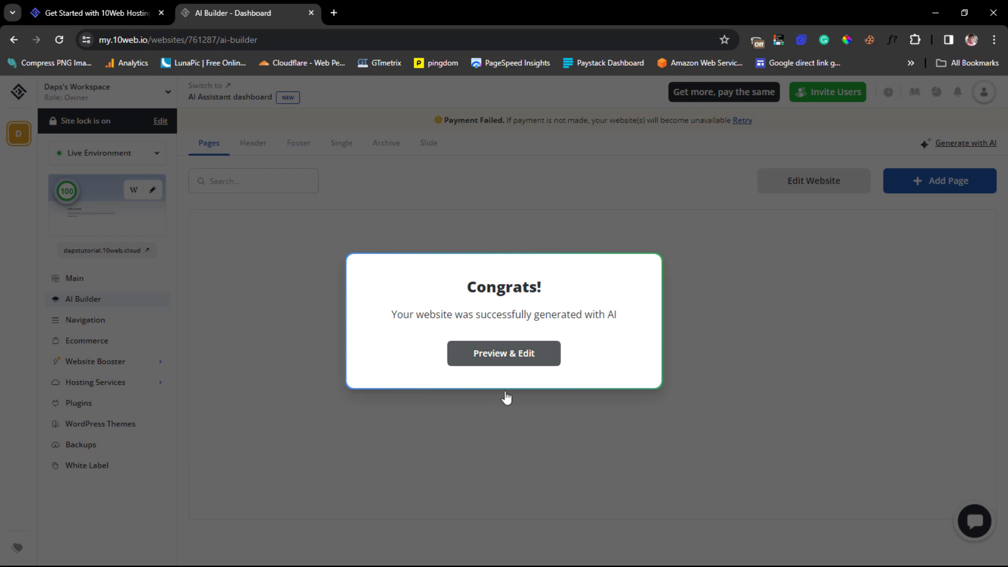
pyautogui.click(492, 356)
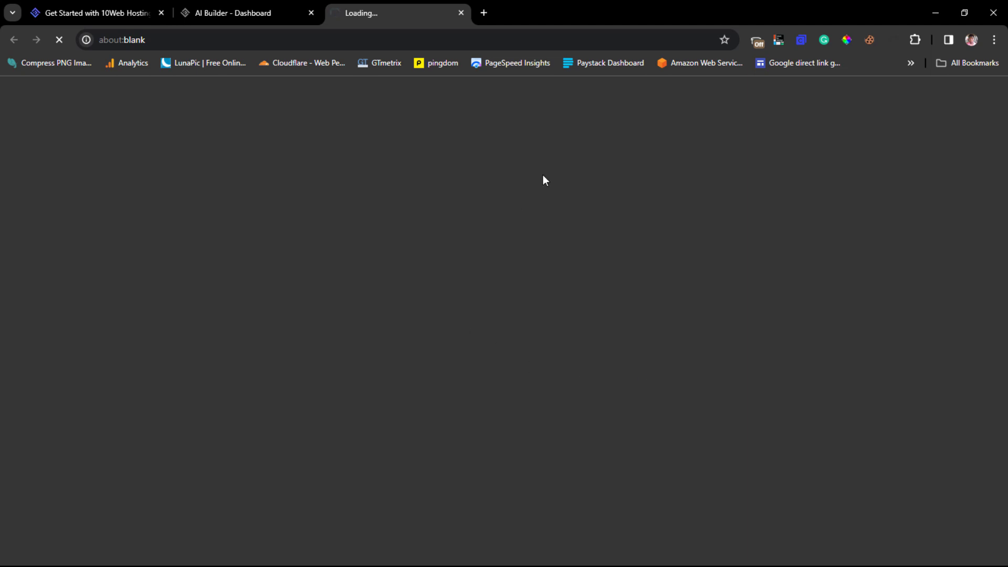
# Step: From the AI Builder dashboard, launch the live Daps Solicitors homepage in a new tab
pyautogui.click(242, 15)
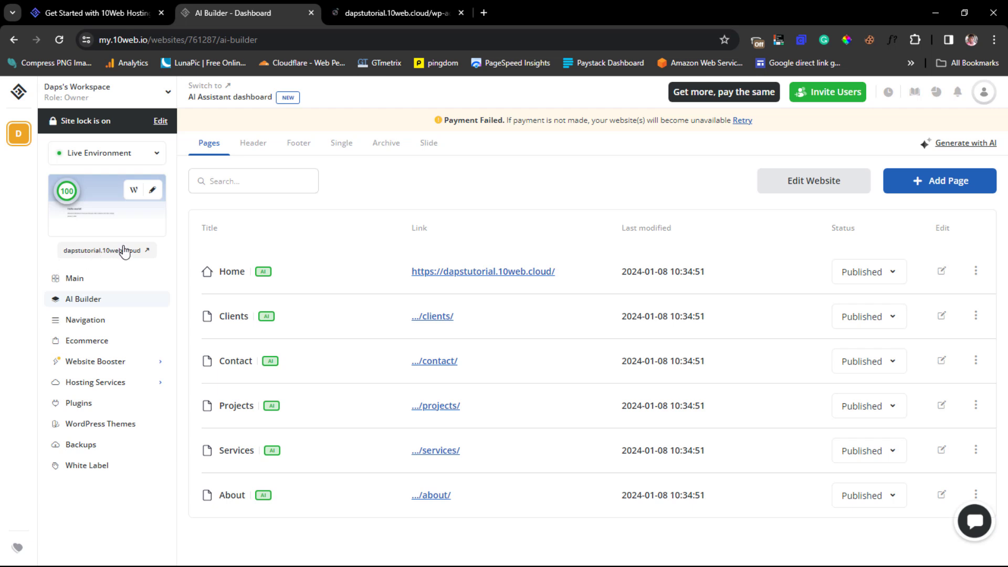
pyautogui.click(147, 252)
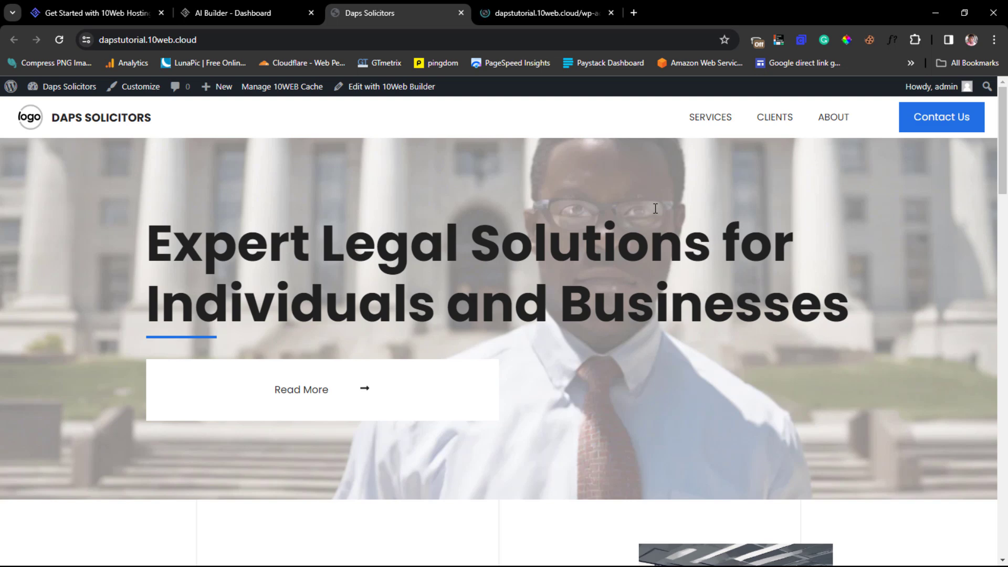
pyautogui.scroll(-1, 859, 232)
pyautogui.scroll(-3, 860, 237)
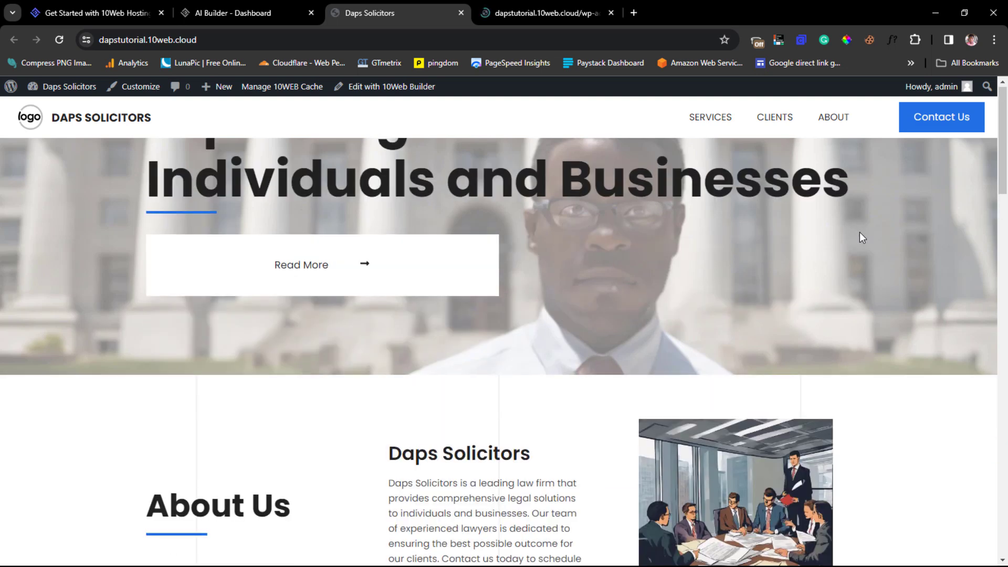
pyautogui.scroll(3, 860, 238)
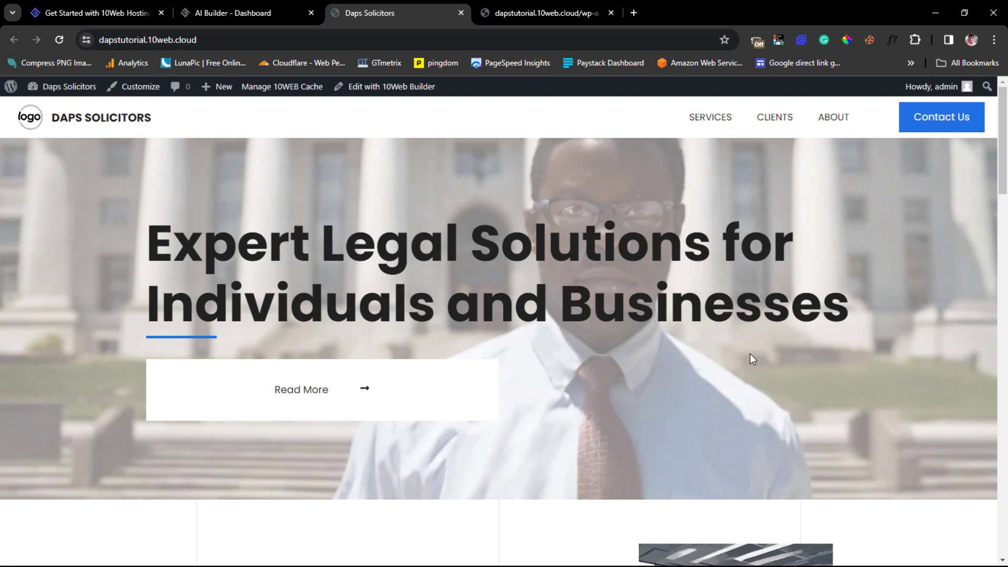
pyautogui.scroll(-3, 836, 358)
pyautogui.scroll(-2, 837, 363)
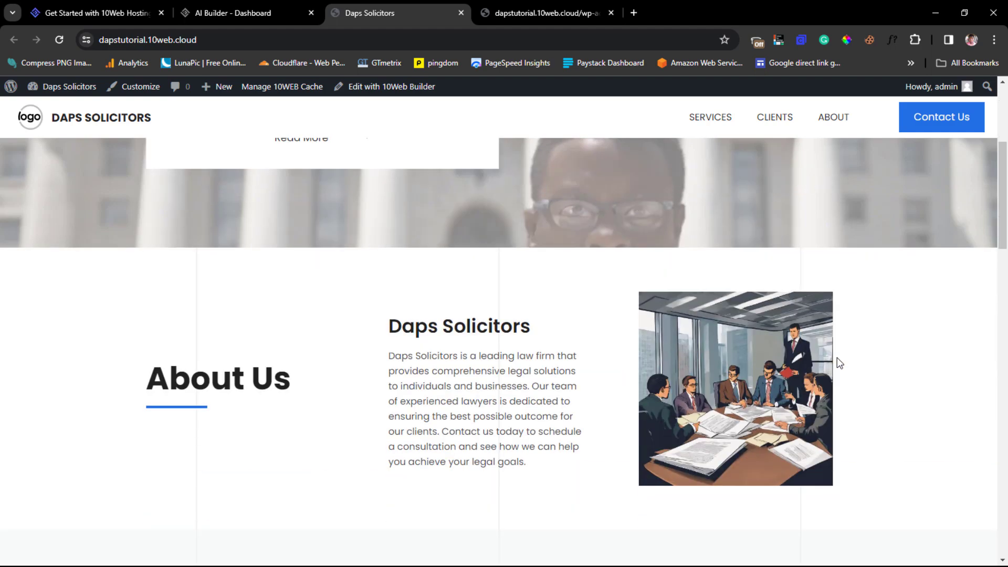
pyautogui.scroll(-2, 837, 363)
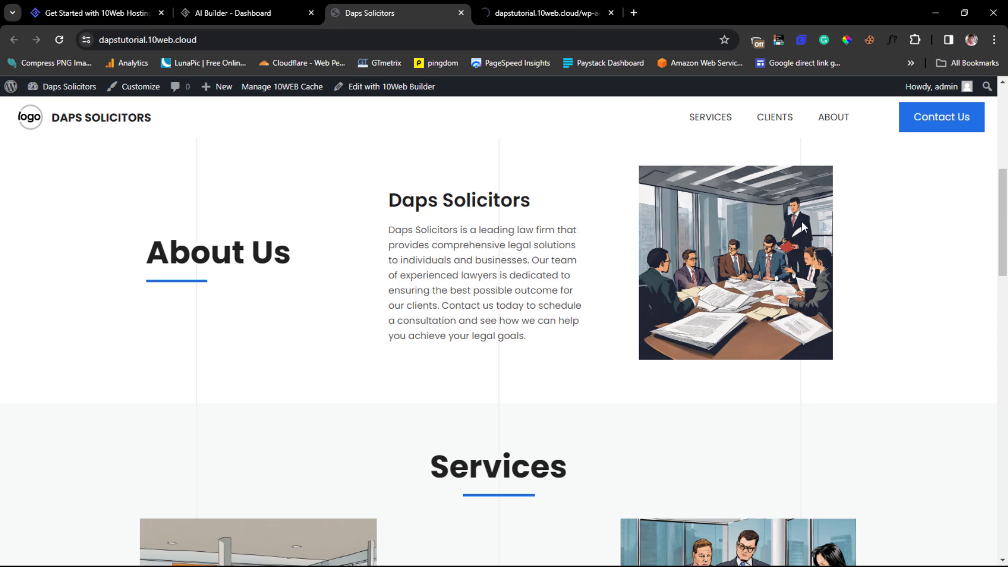
pyautogui.scroll(-3, 936, 272)
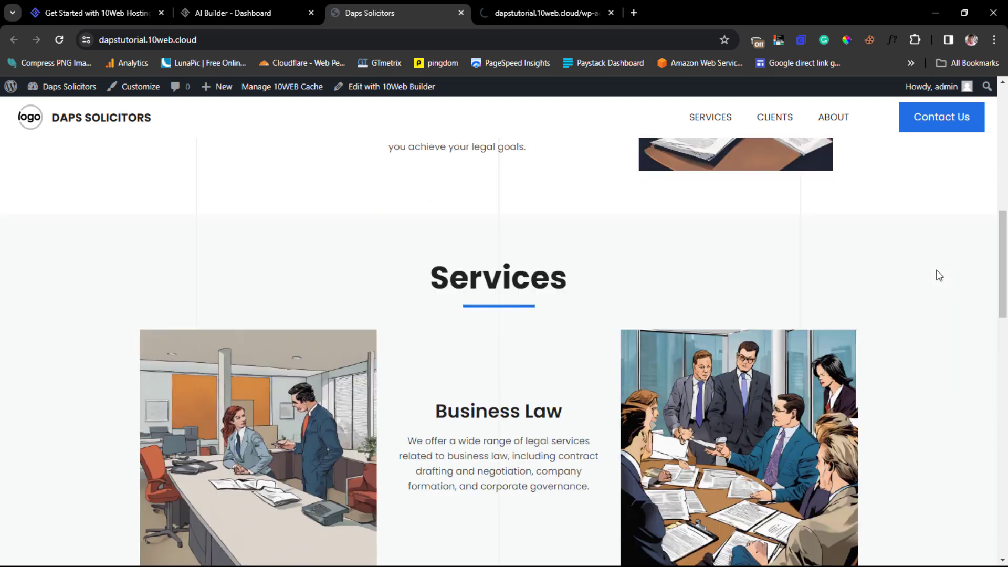
pyautogui.scroll(-3, 940, 276)
pyautogui.scroll(7, 940, 276)
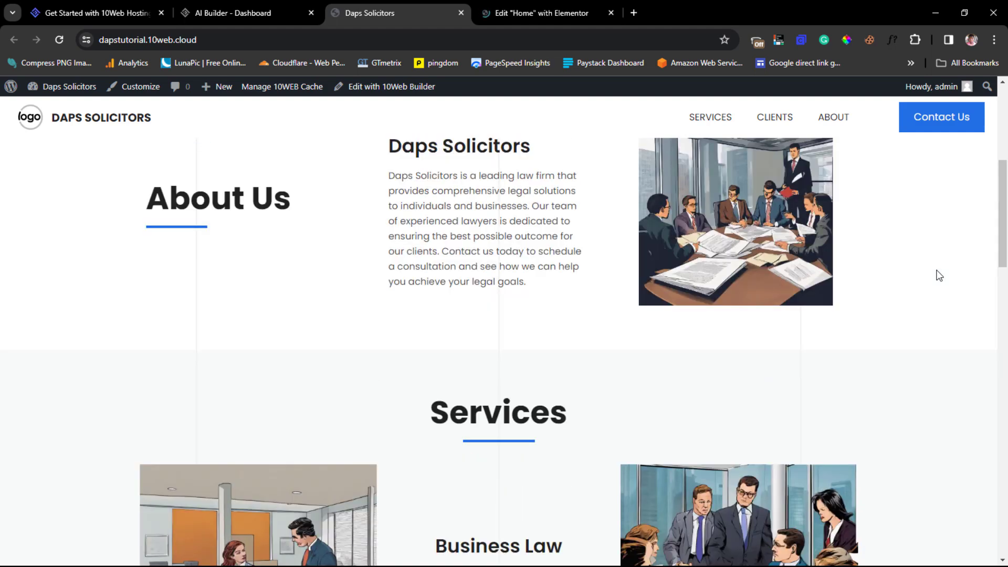
pyautogui.scroll(5, 939, 276)
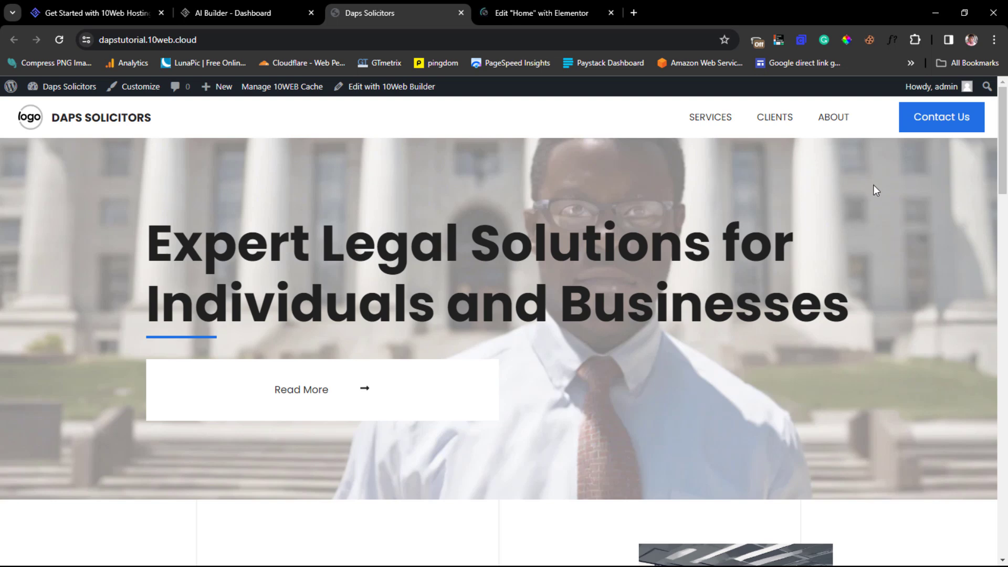
# Step: Open the Services page and scroll through its content
pyautogui.click(722, 121)
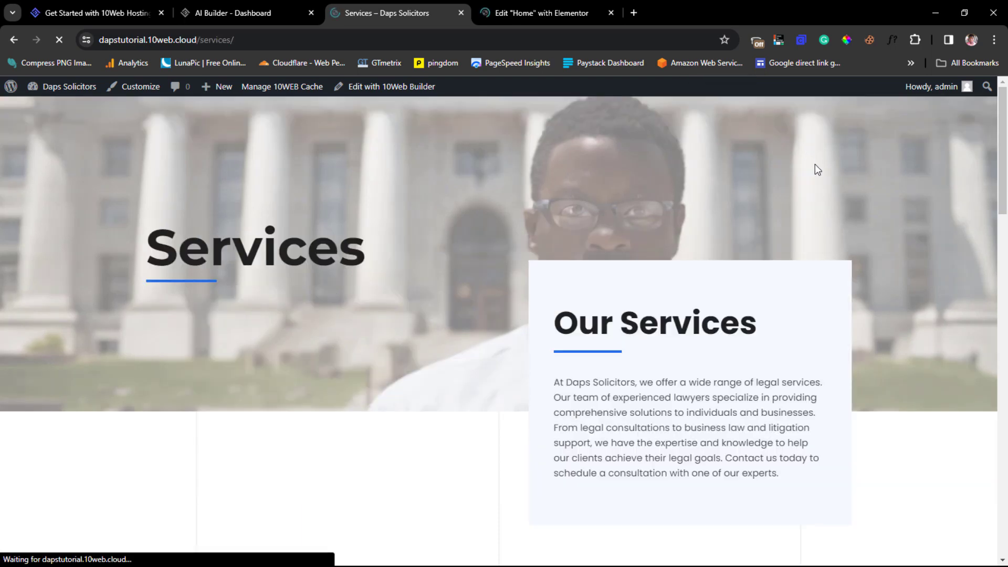
pyautogui.scroll(-1, 896, 212)
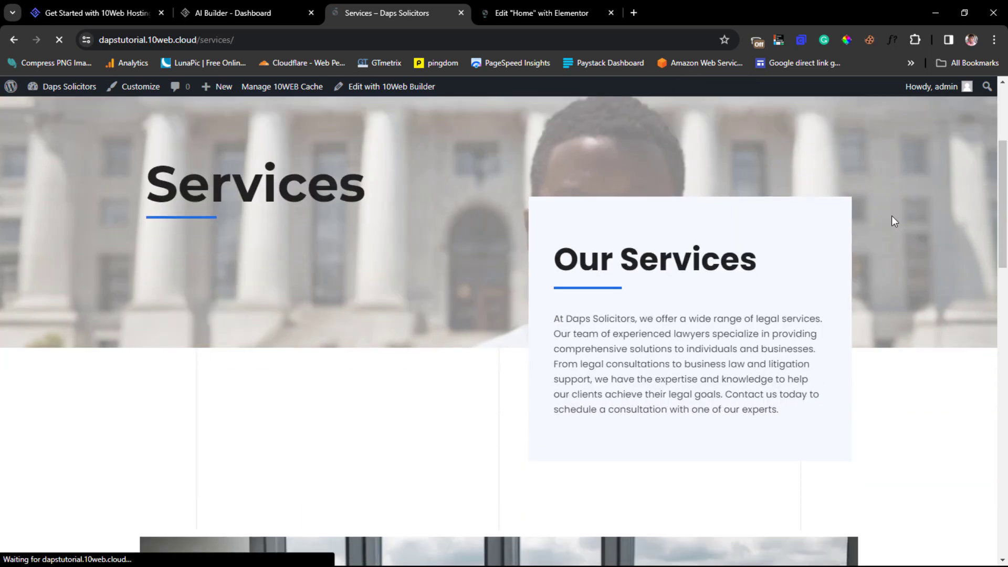
pyautogui.scroll(-3, 894, 220)
pyautogui.scroll(-3, 895, 221)
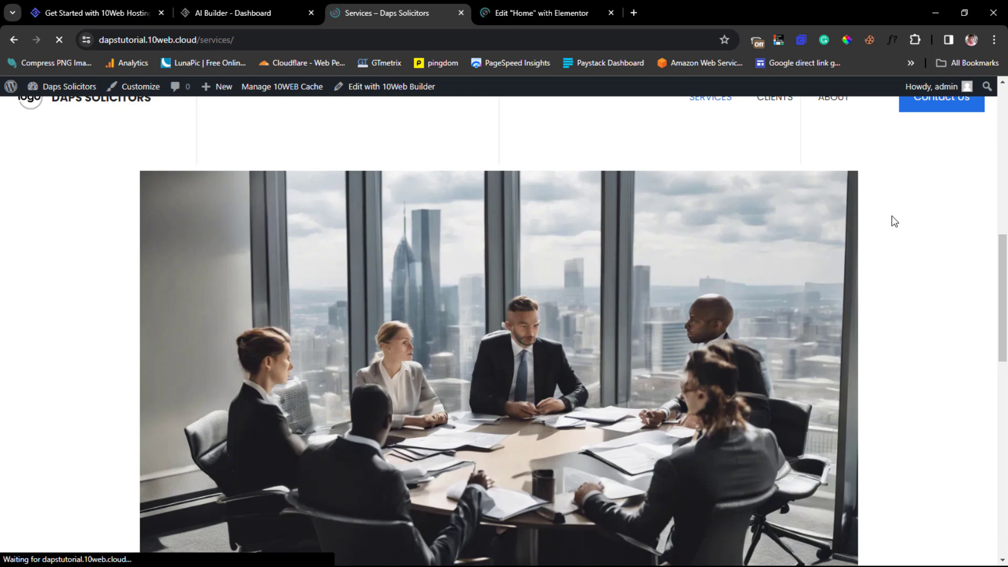
pyautogui.scroll(-2, 895, 221)
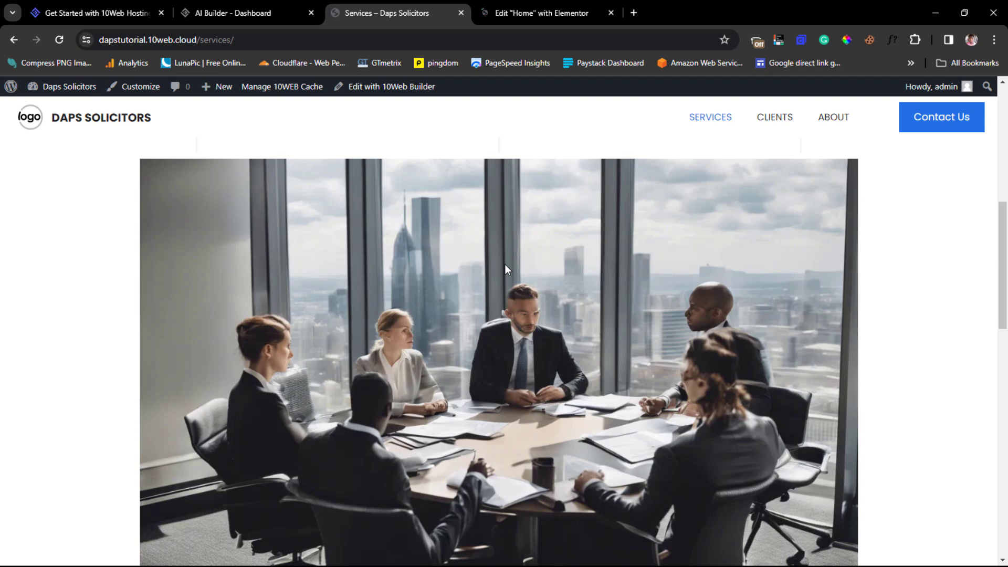
pyautogui.scroll(-10, 505, 265)
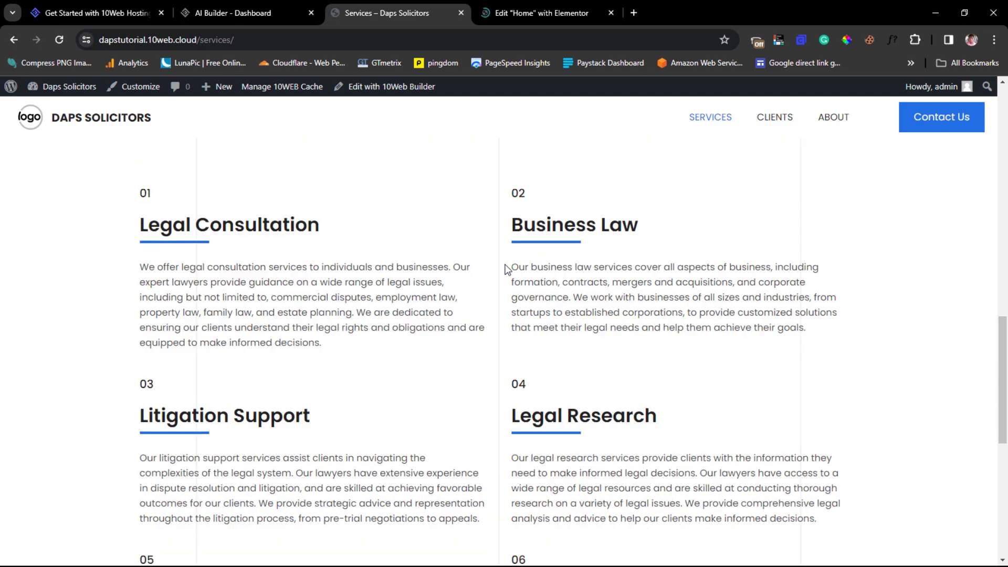
pyautogui.scroll(-8, 506, 269)
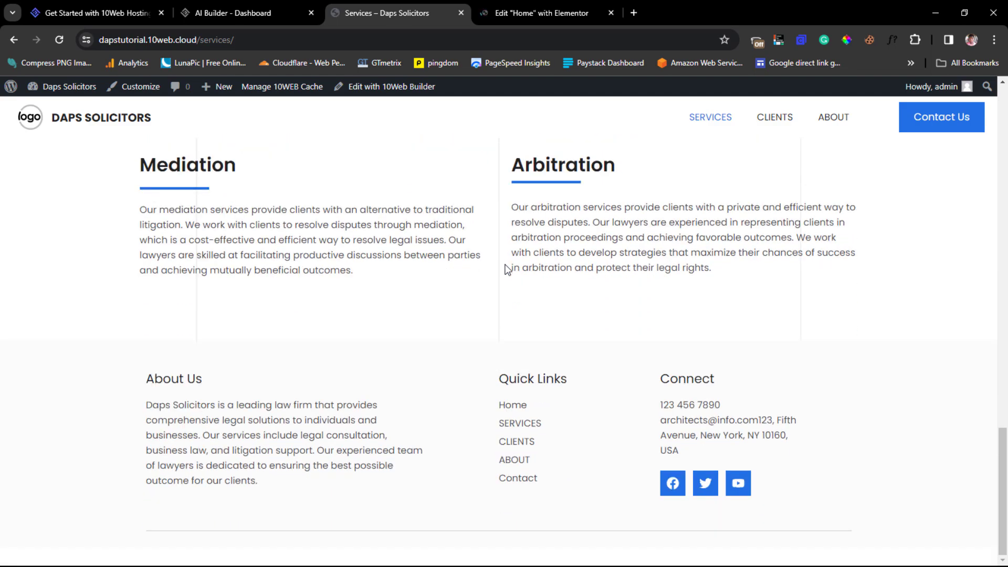
pyautogui.scroll(20, 507, 269)
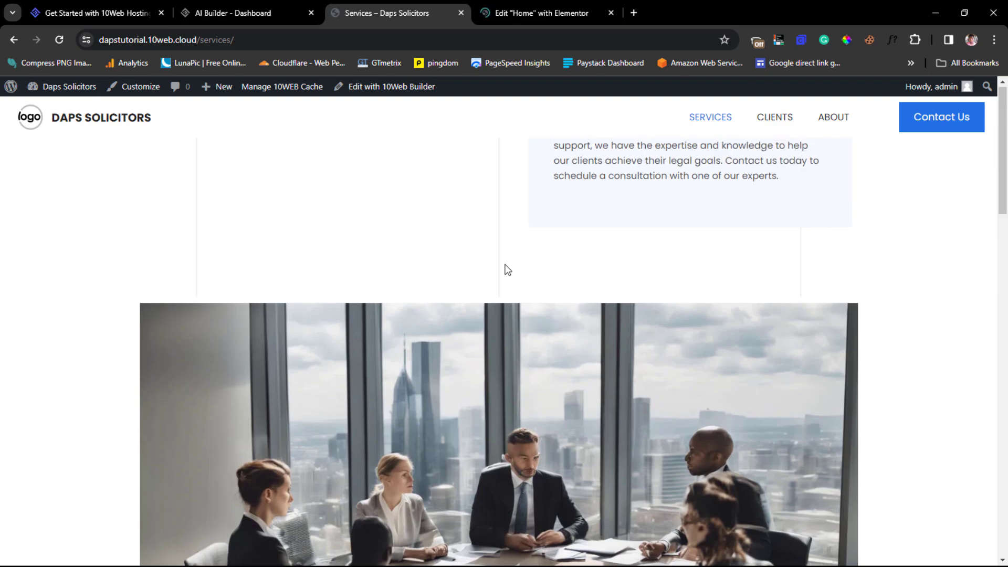
pyautogui.scroll(6, 507, 269)
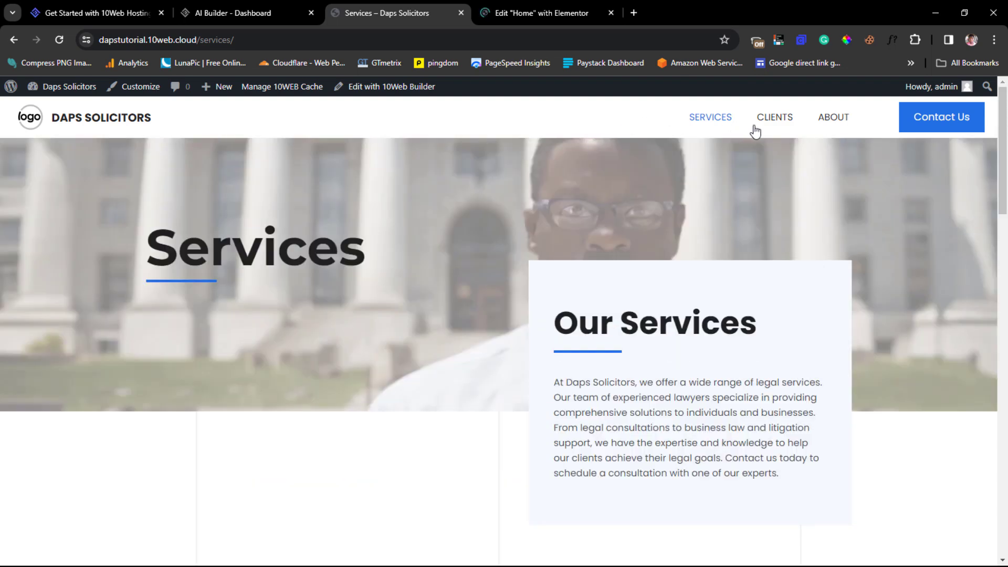
# Step: Open the Clients page and scroll down past the client logos and testimonials to the footer
pyautogui.click(780, 120)
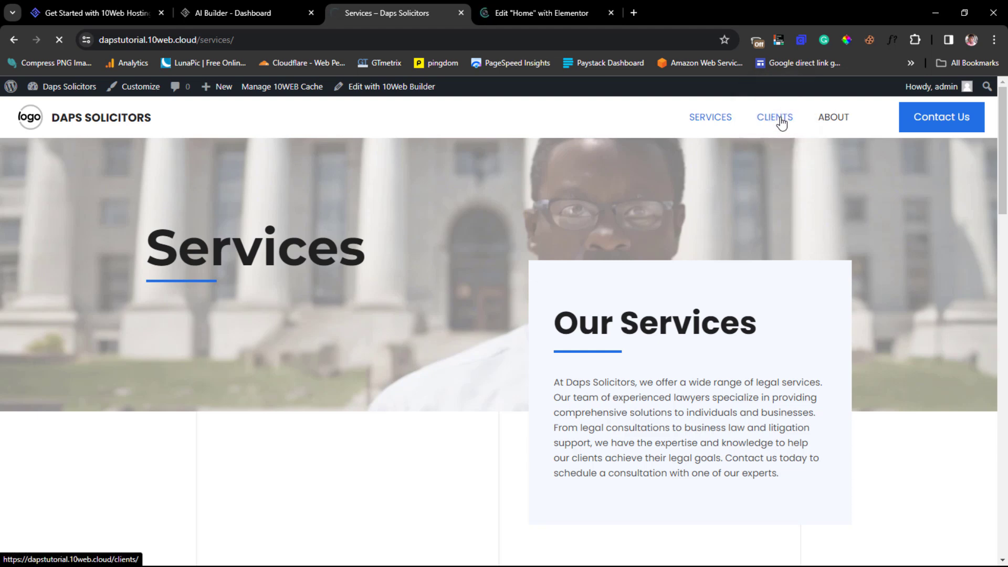
pyautogui.scroll(-5, 765, 202)
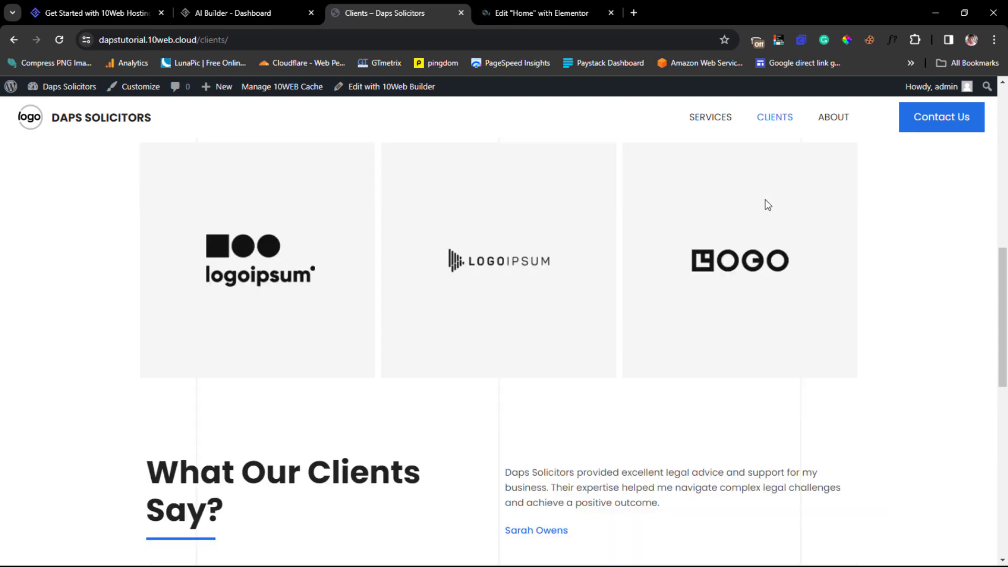
pyautogui.scroll(-3, 764, 200)
pyautogui.scroll(-6, 765, 199)
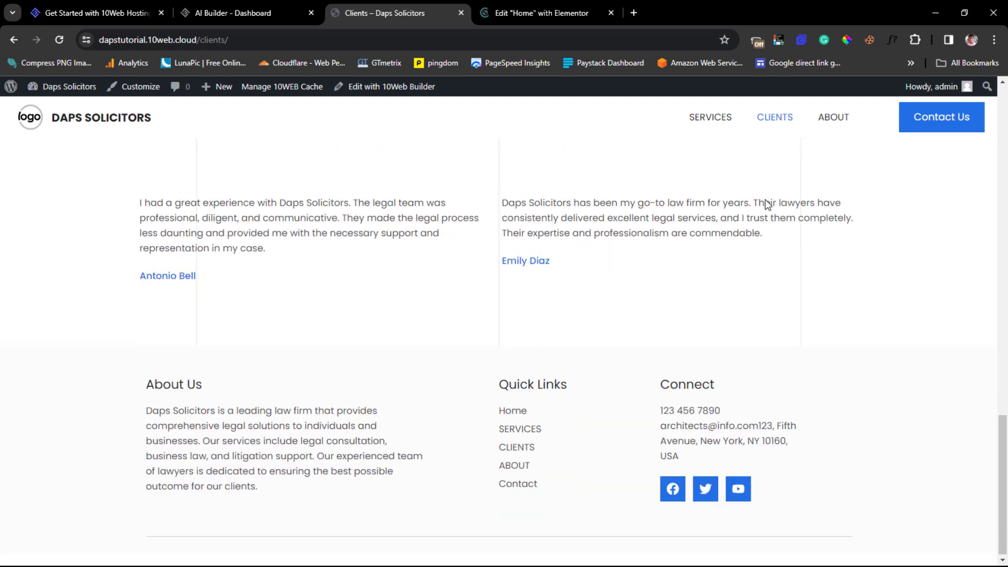
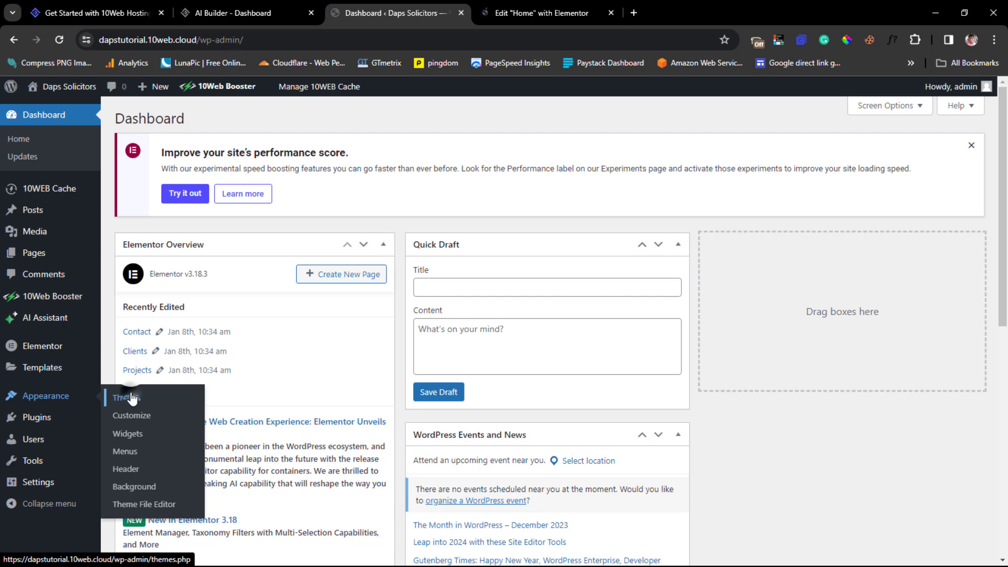
# Step: From the Daps Solicitors dashboard, open Appearance > Themes to list the installed themes
pyautogui.click(124, 397)
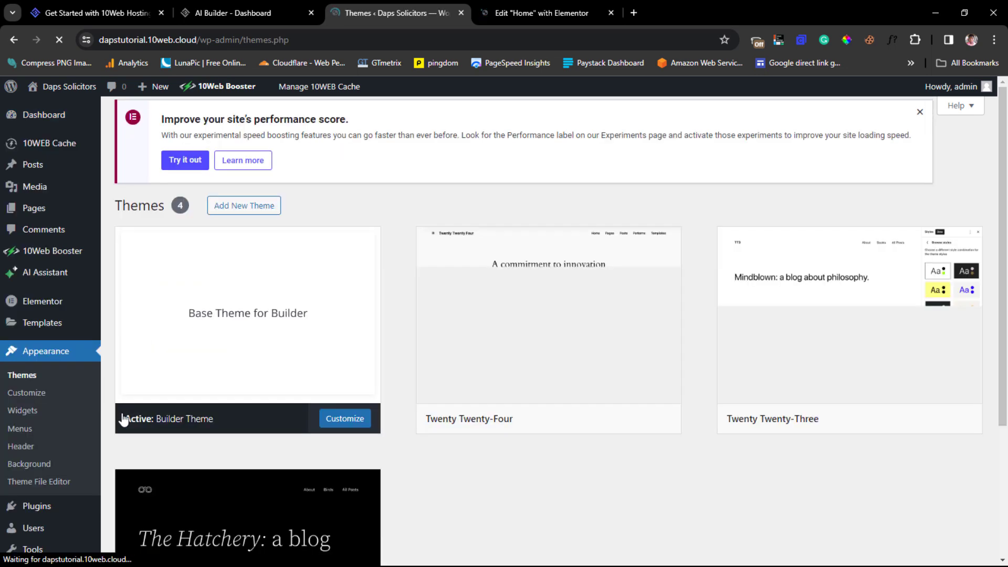
# Step: Look through the four installed themes, with Builder Theme active, then open Installed Plugins
pyautogui.moveTo(456, 361)
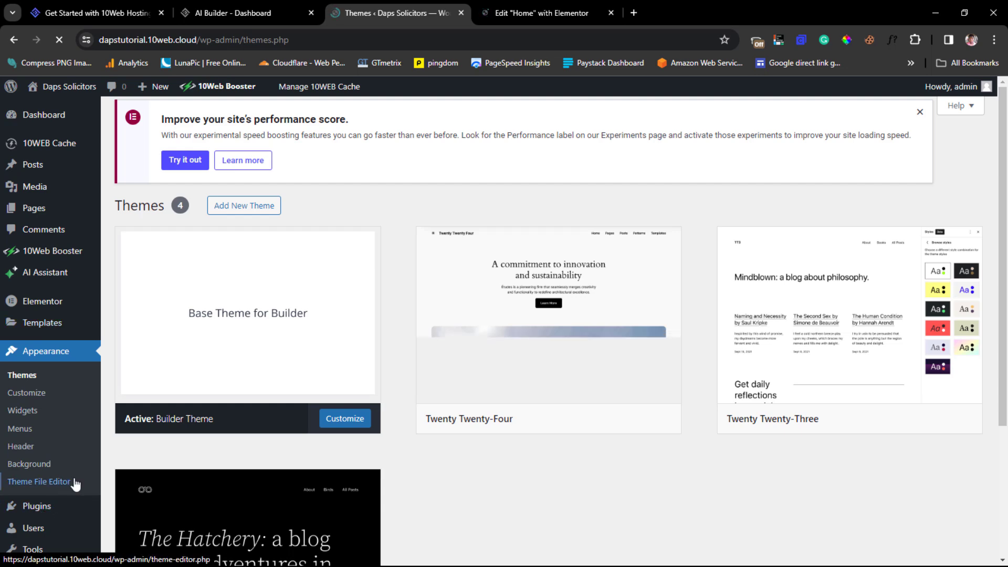
pyautogui.scroll(-4, 74, 483)
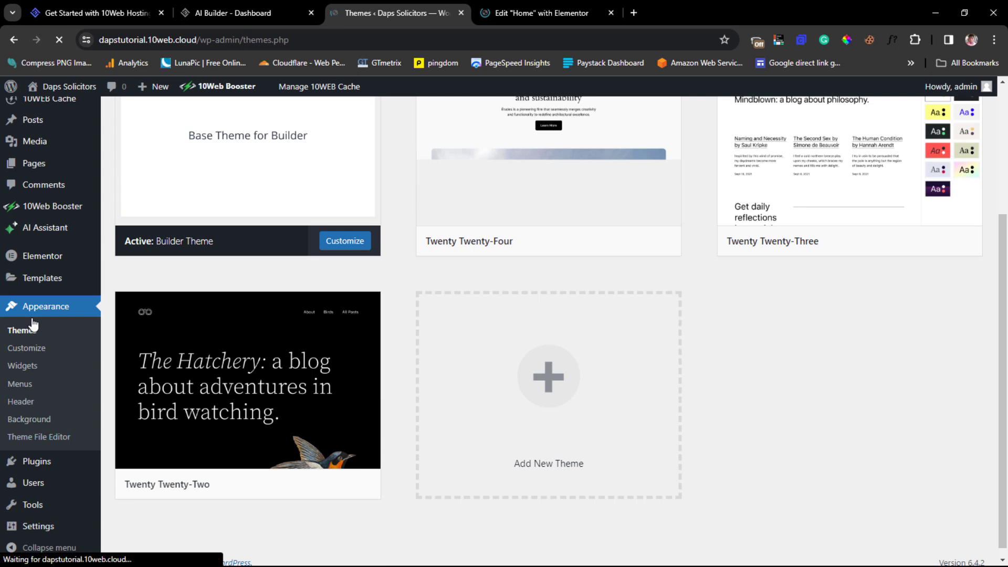
pyautogui.moveTo(37, 462)
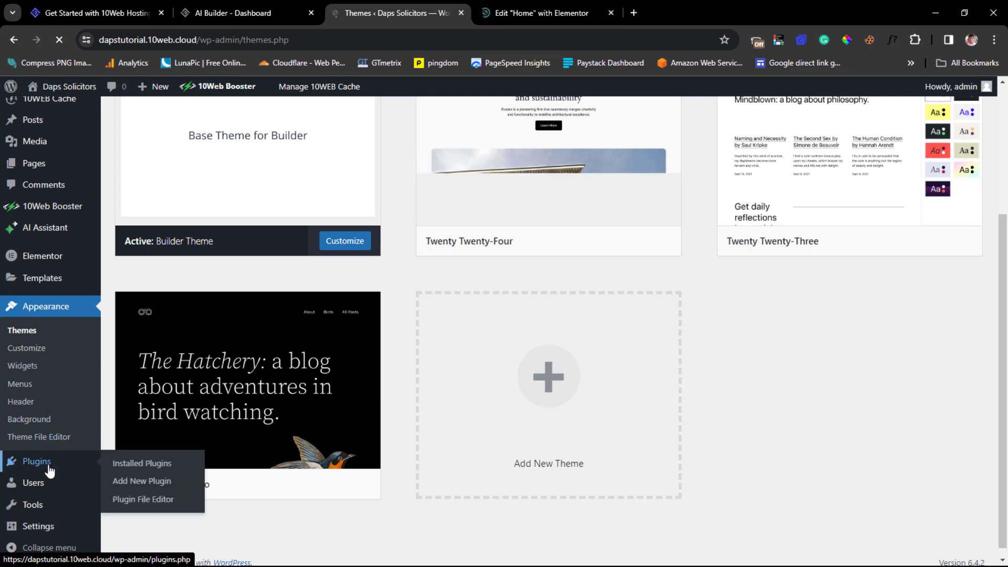
pyautogui.click(147, 465)
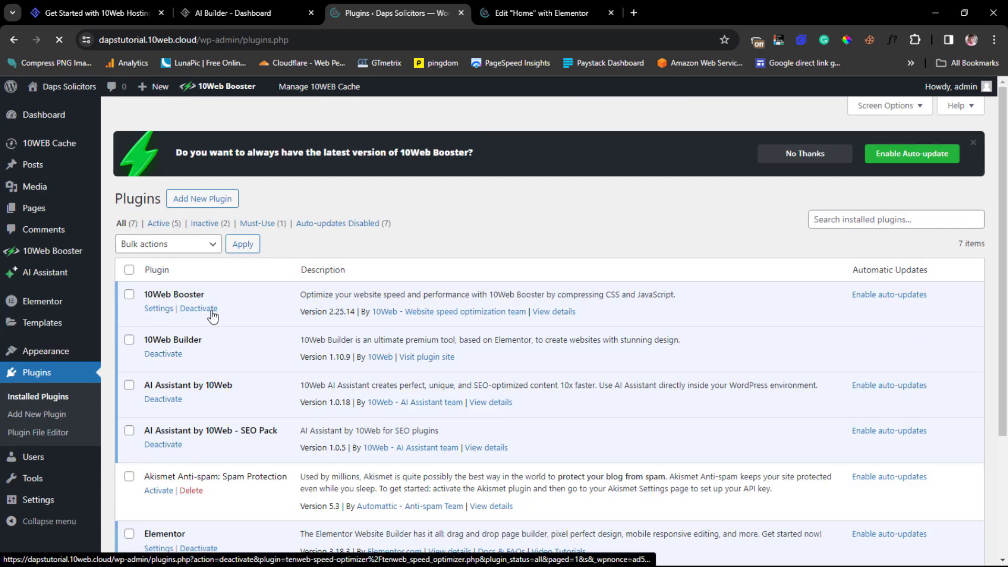
# Step: Scroll through the seven plugins: five active, with Akismet Anti-spam and Hello Dolly inactive
pyautogui.scroll(-1, 168, 294)
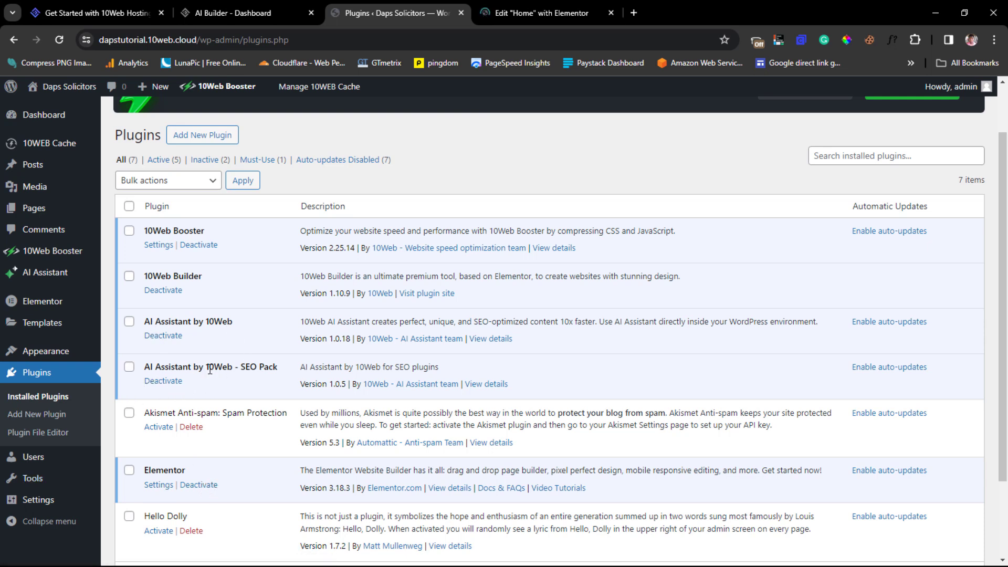
pyautogui.scroll(-2, 280, 370)
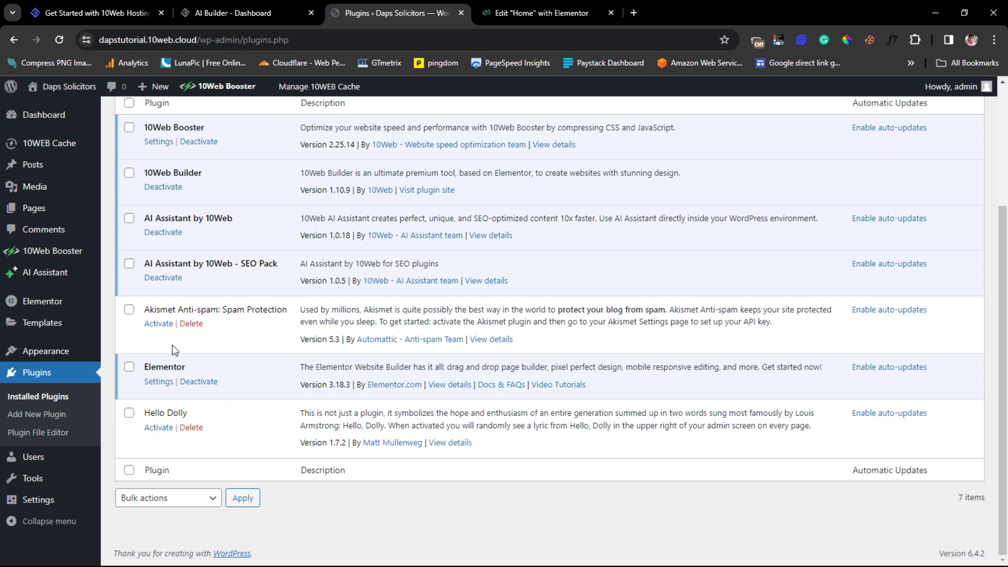
# Step: Switch to the Elementor editor for the Home page and scroll to About Us and back
pyautogui.click(546, 13)
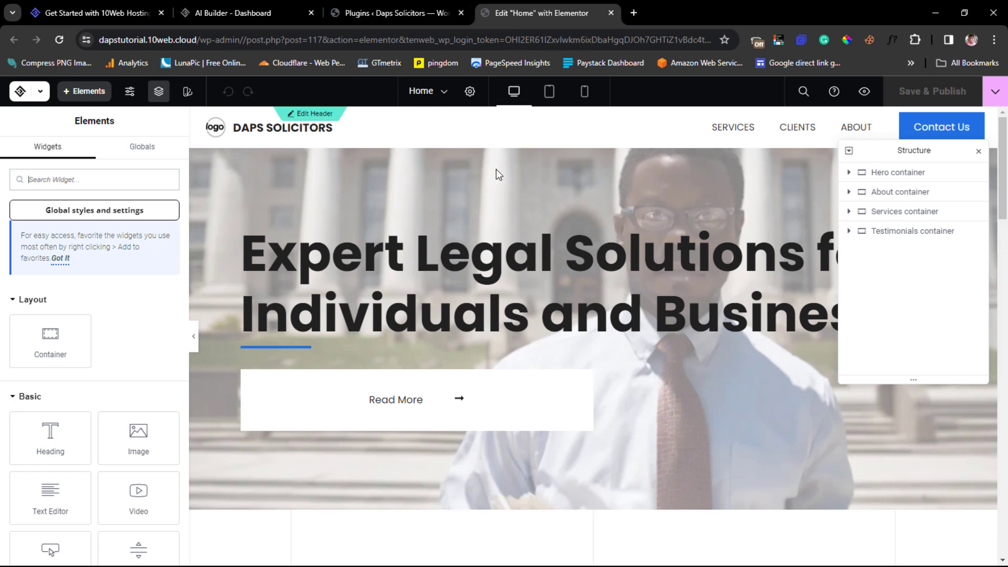
pyautogui.scroll(-3, 522, 268)
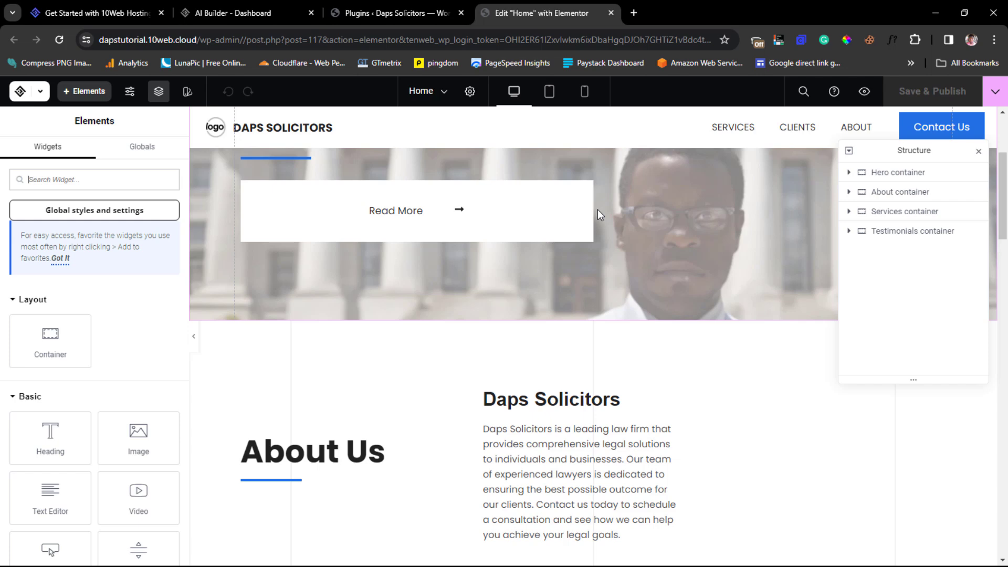
pyautogui.scroll(-5, 607, 221)
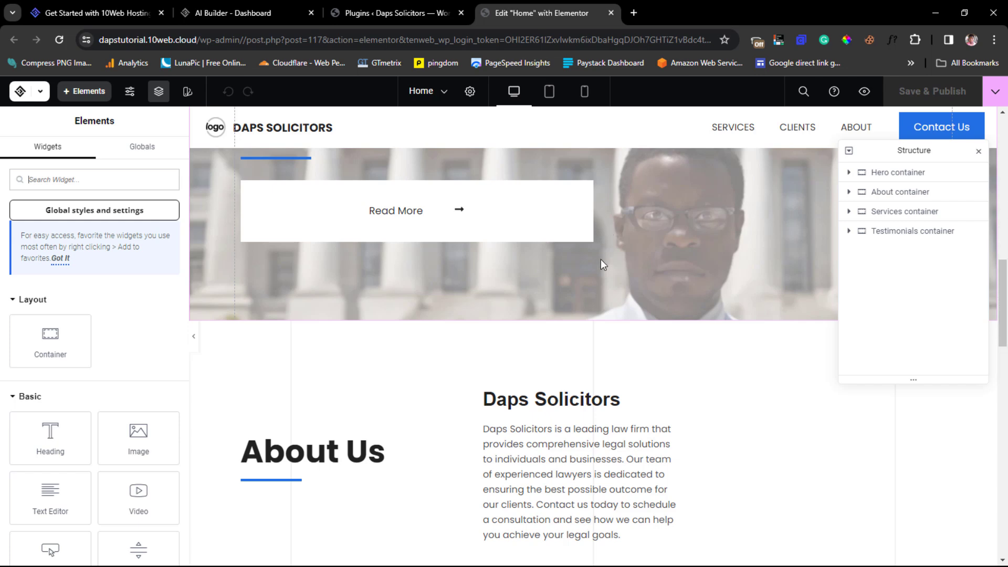
pyautogui.scroll(7, 603, 264)
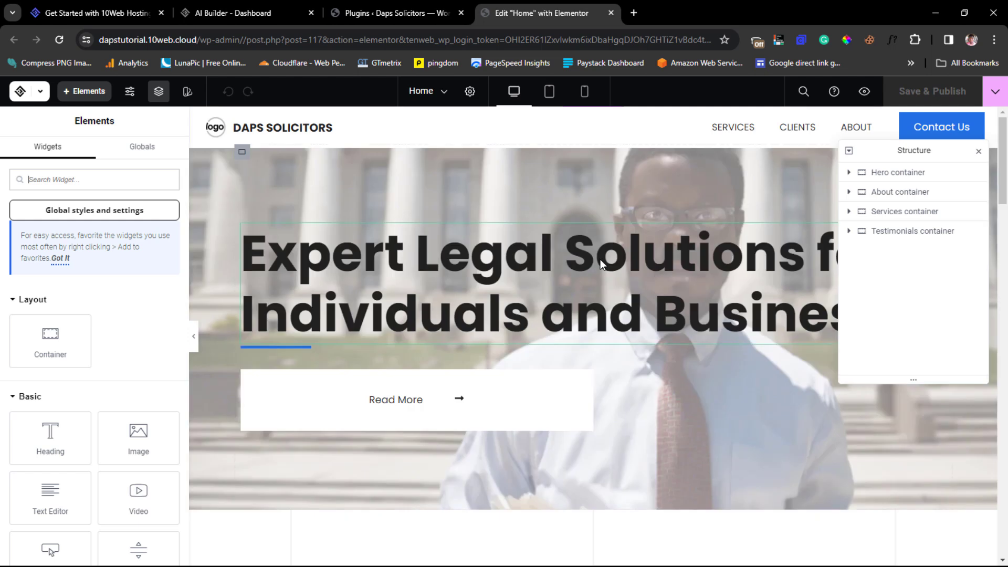